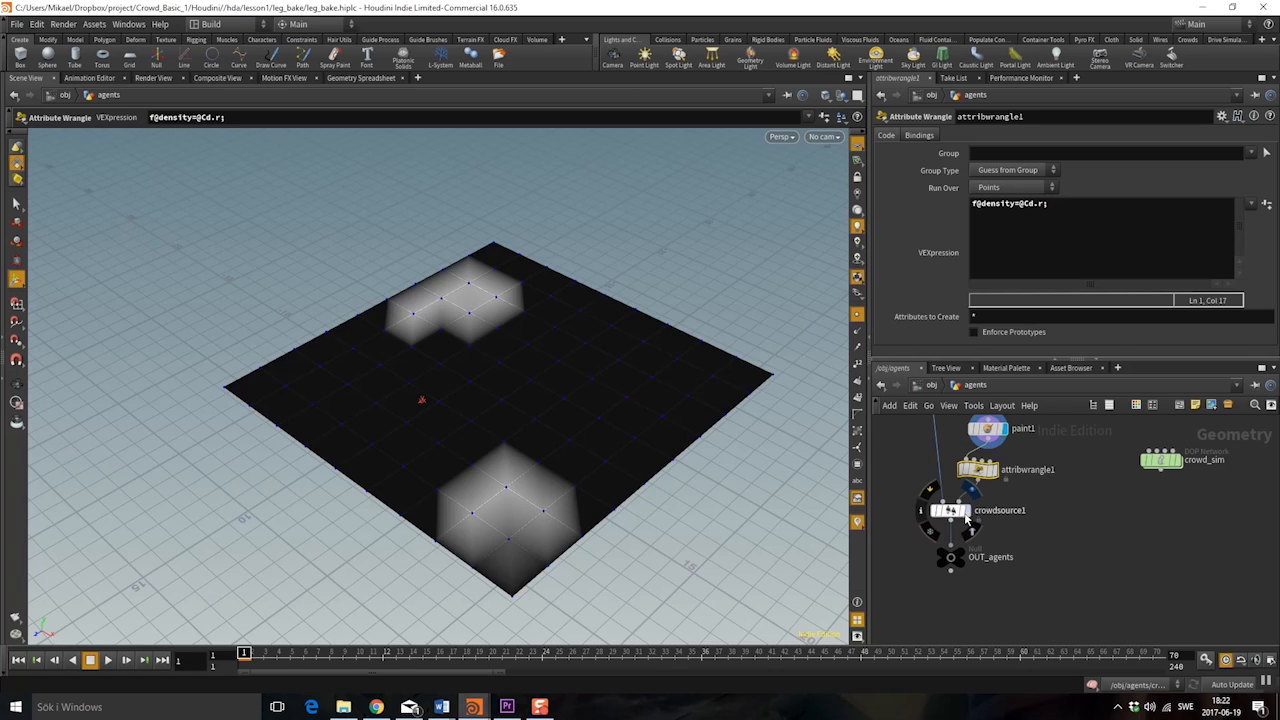
Display the agents scattered by the crowdsource1 node and view them in the scene.
click(967, 515)
drag(464, 459, 590, 516)
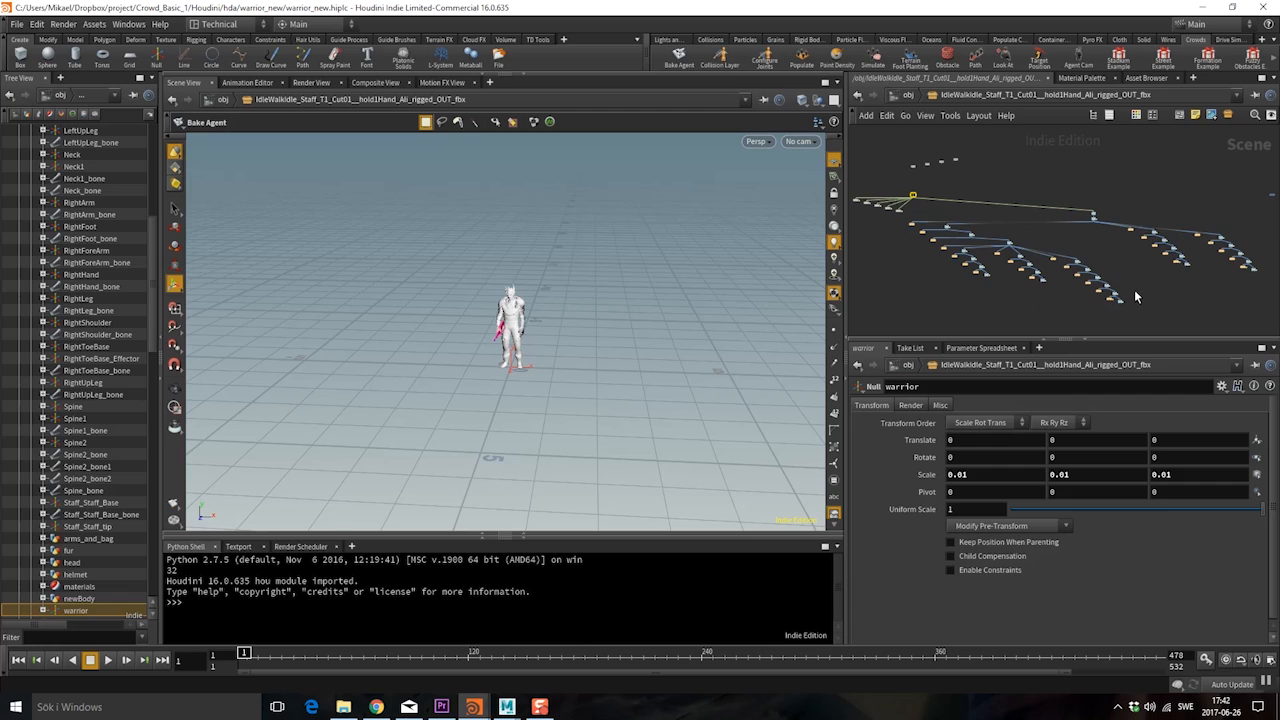
Adjust the vertical center of the staff tube in the warrior_setup network.
scroll(1199, 287, up, 5)
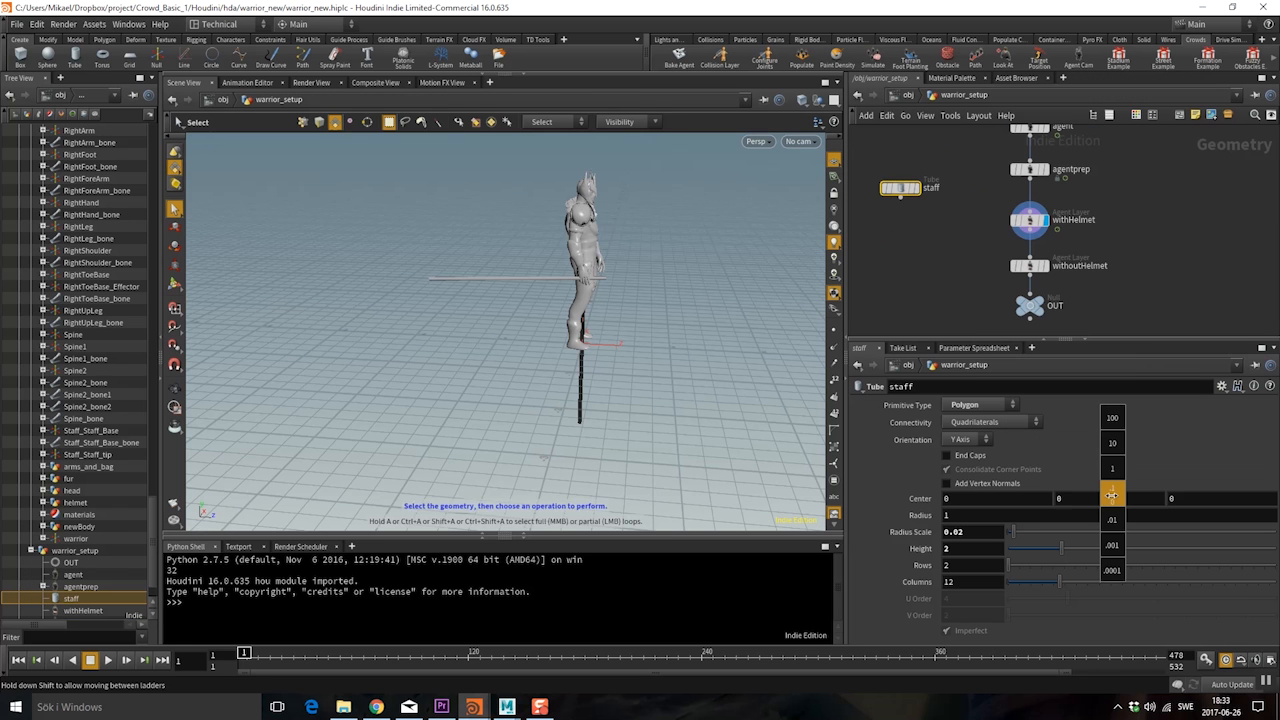
middle_drag(1112, 490, 1166, 491)
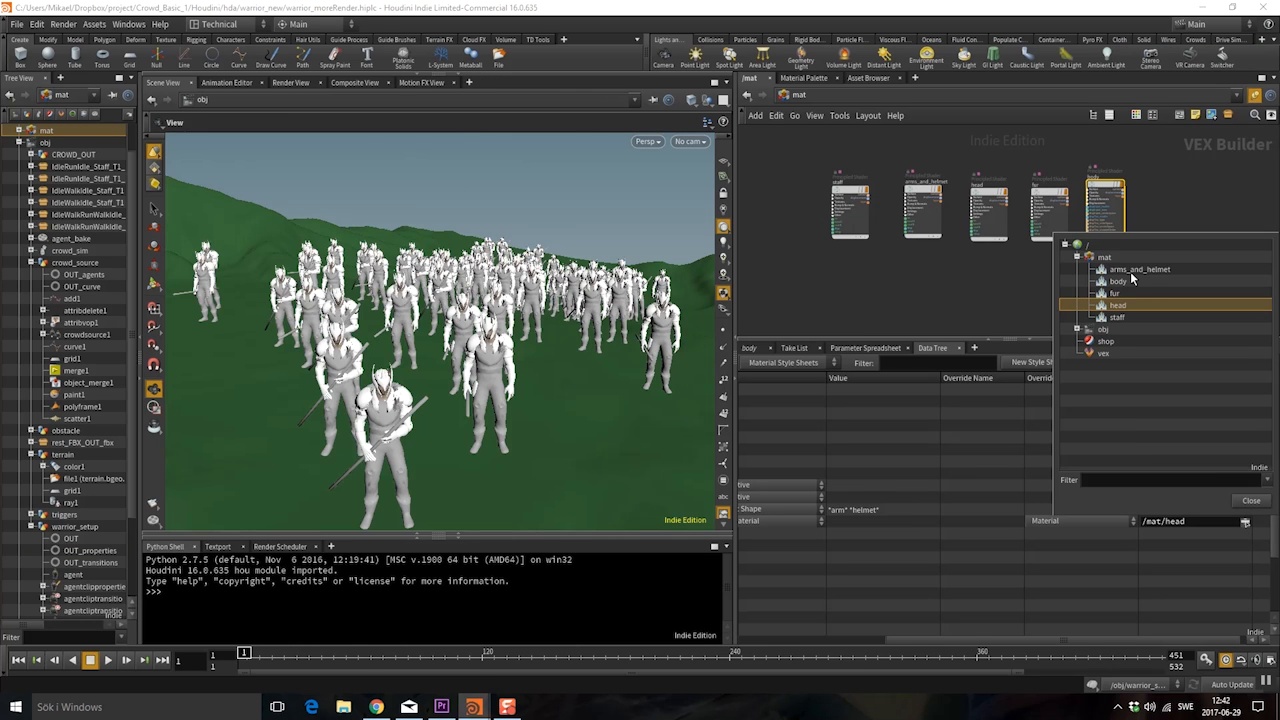
Set the material override for the arm and helmet shapes to /mat/arms_and_helmet.
double_click(1130, 269)
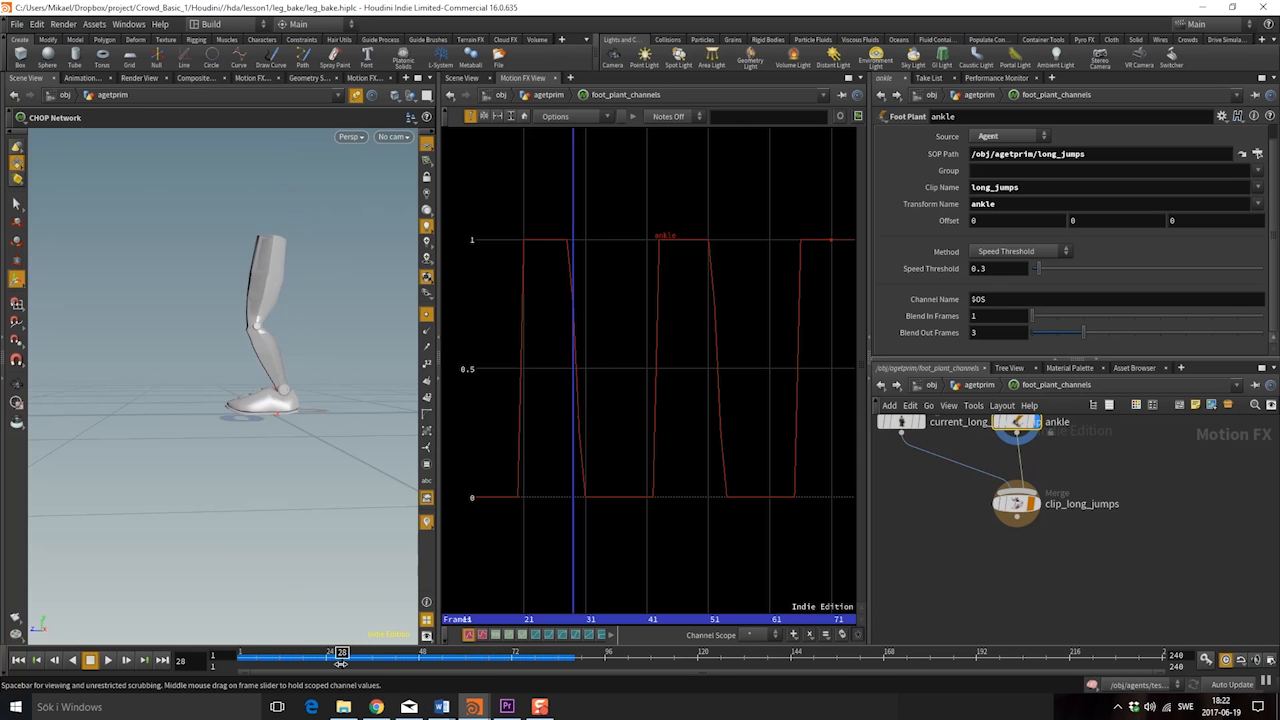
Scrub through the leg's foot plant animation and look over the agents following the terrain curve.
drag(346, 667, 317, 667)
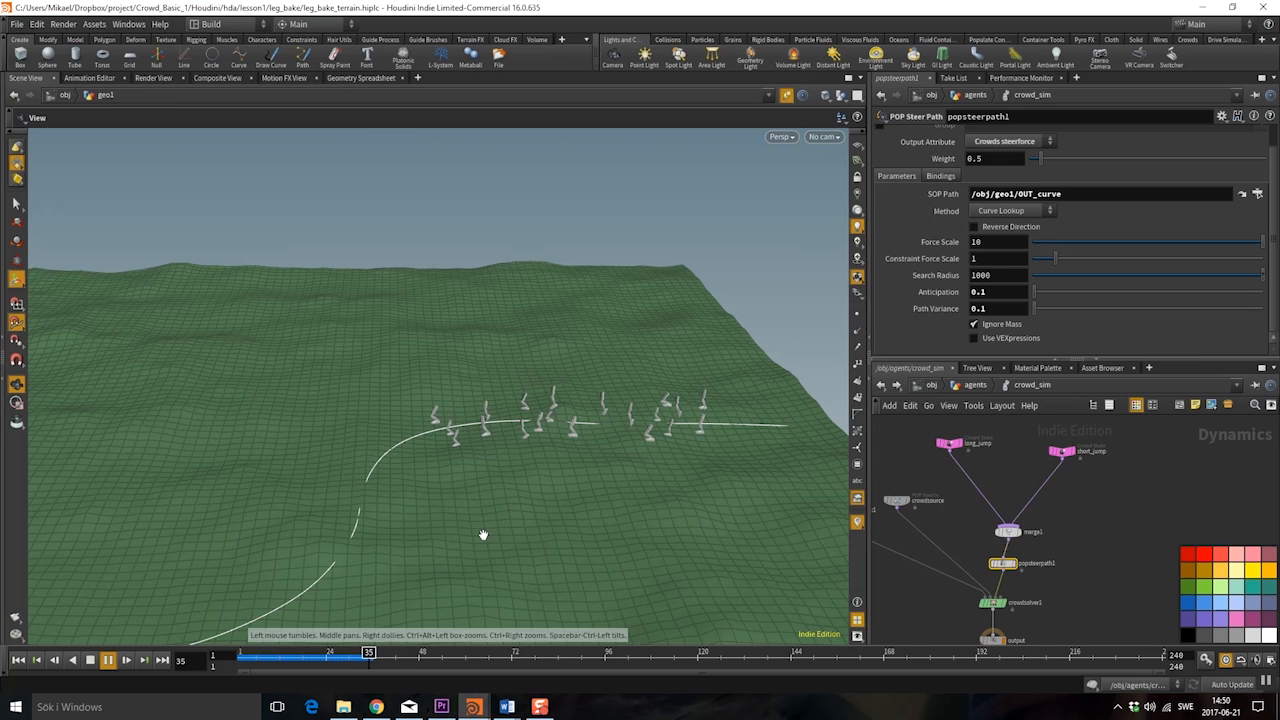
drag(508, 531, 531, 500)
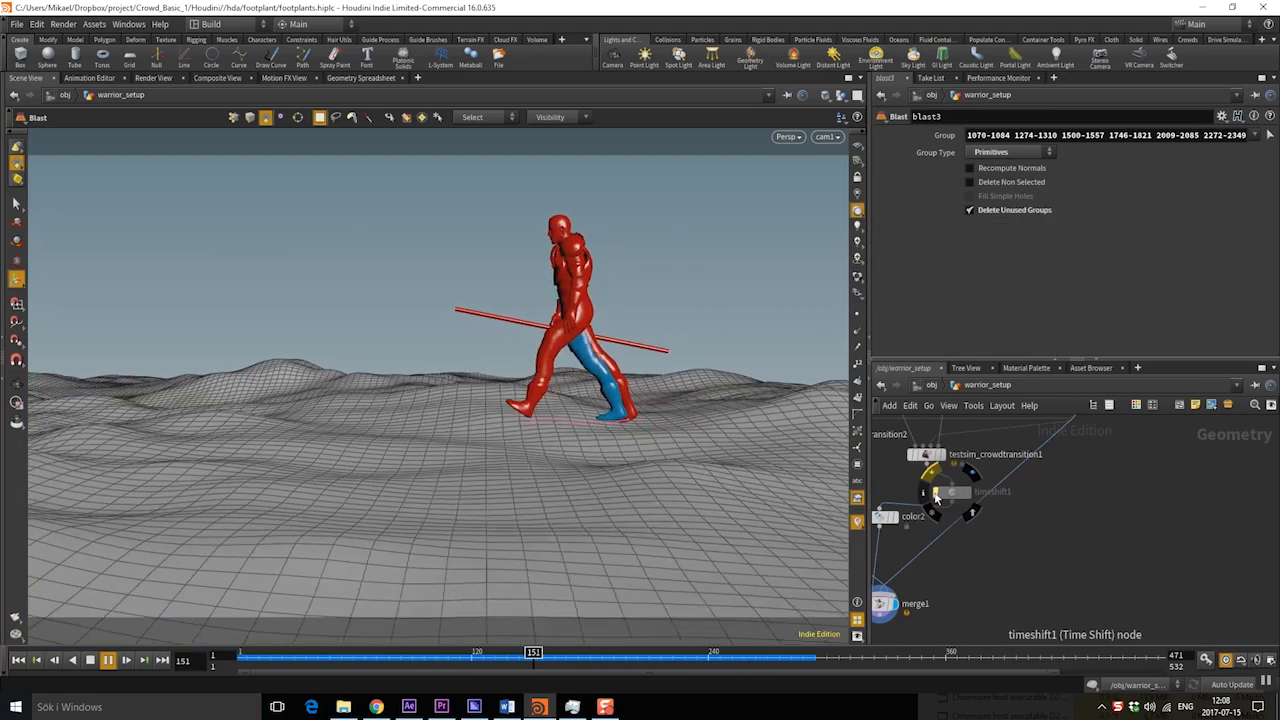
Toggle the bypass of the timeshift1 node in the warrior_setup network.
click(935, 497)
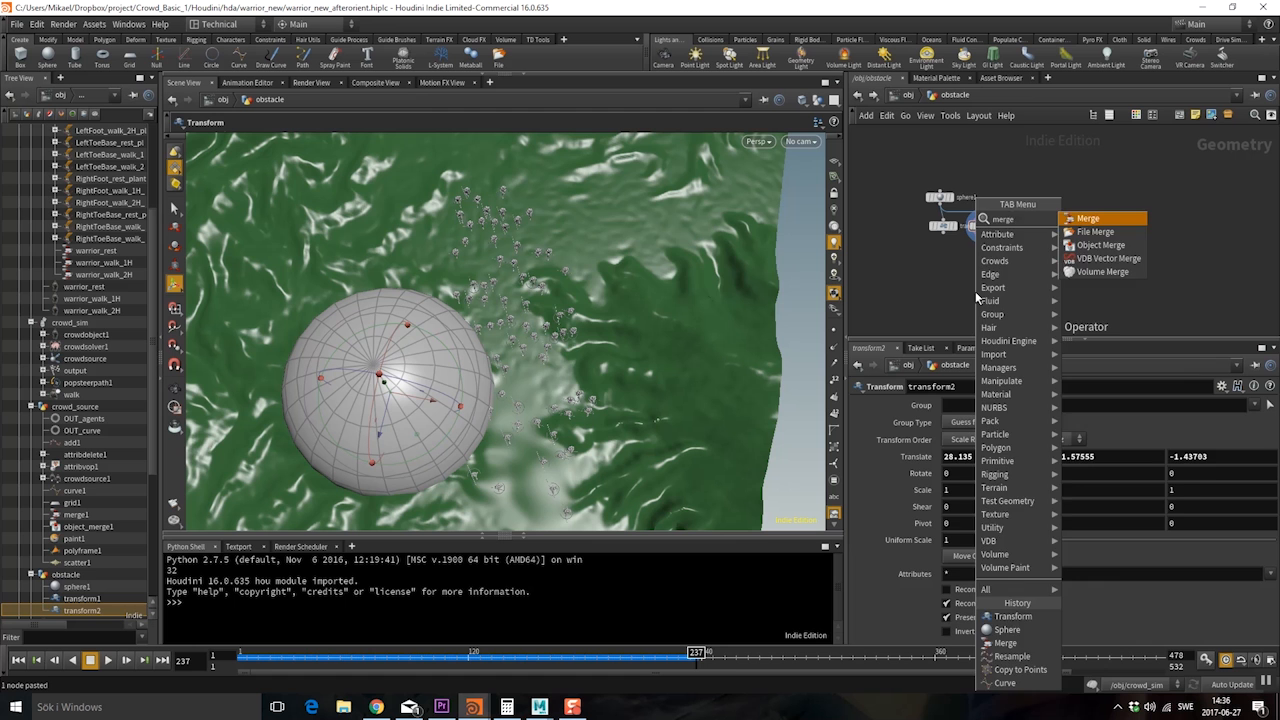
Add a Merge node beneath the transform2 node in the obstacle network.
key(Return)
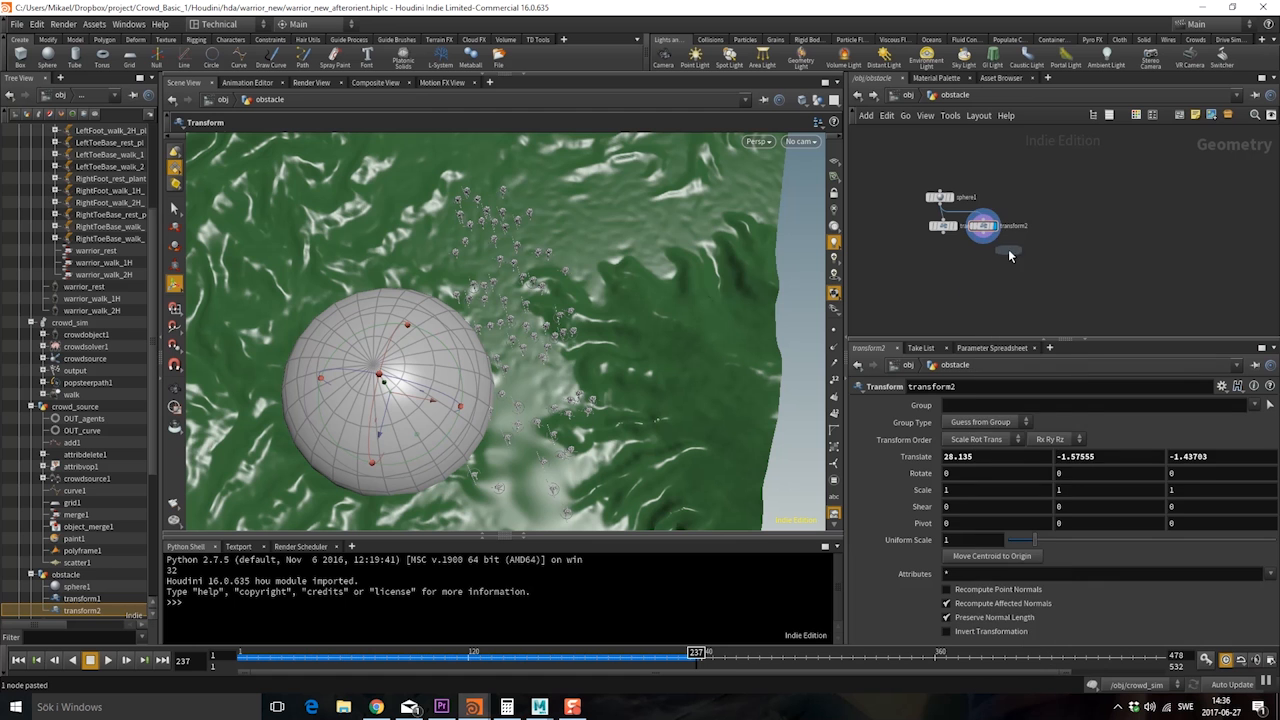
click(972, 250)
key(Tab)
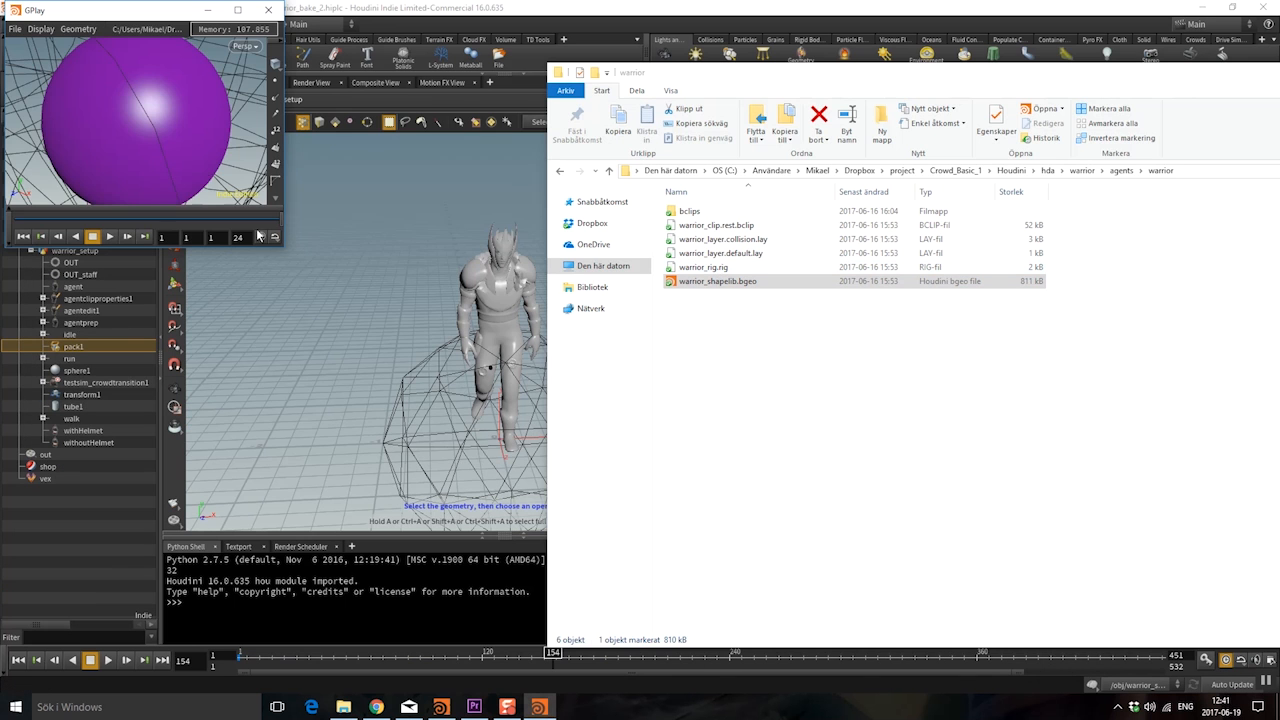
Bring up the Render View for the lit warrior crowd scene.
scroll(139, 117, down, 15)
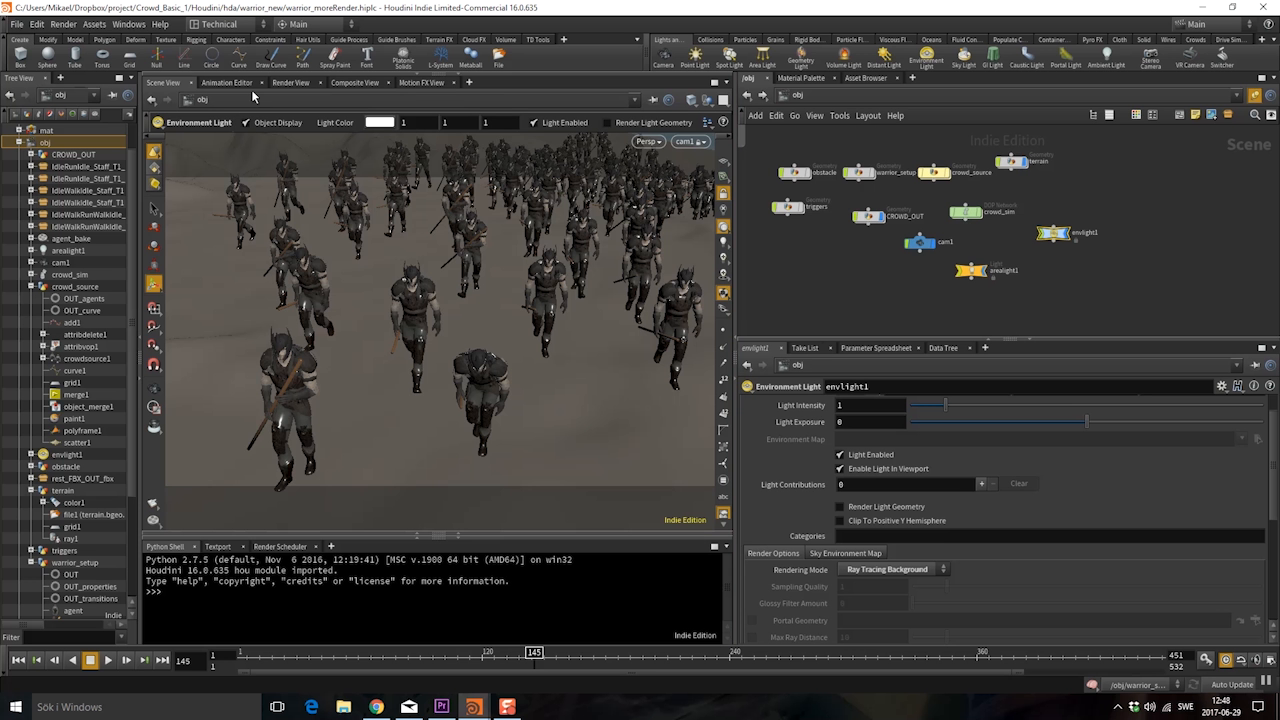
click(290, 82)
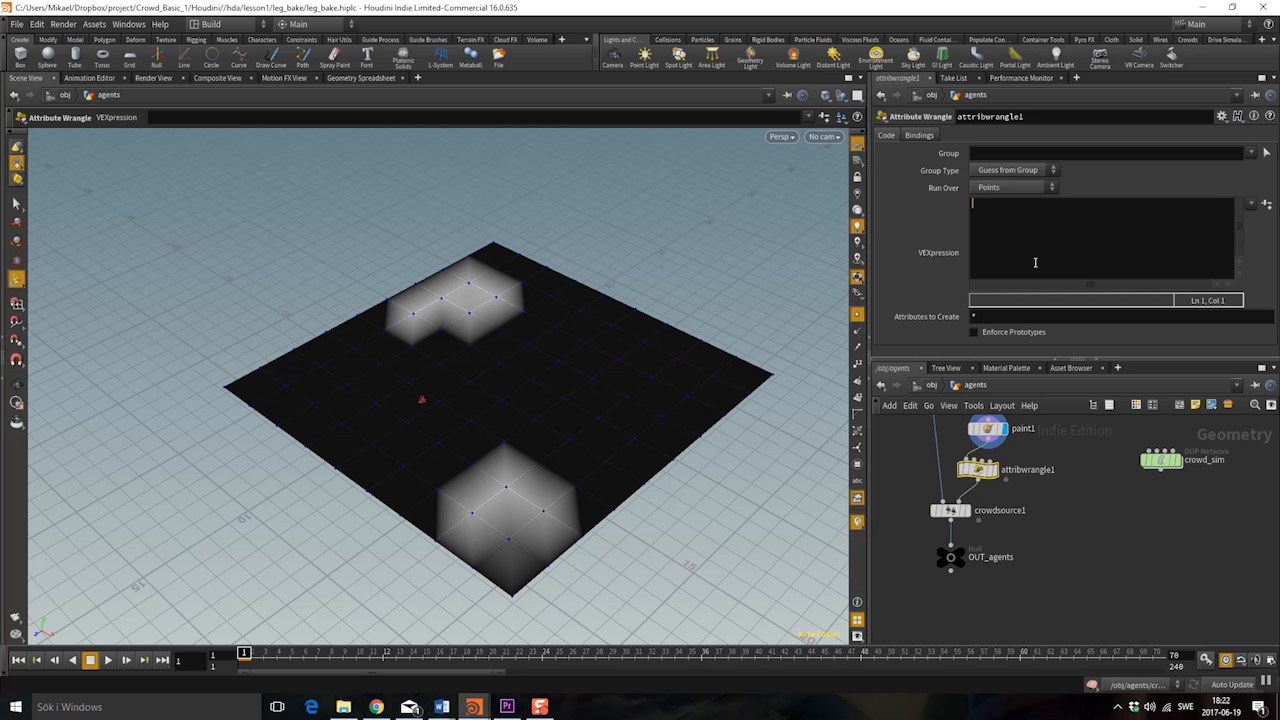
text(@)
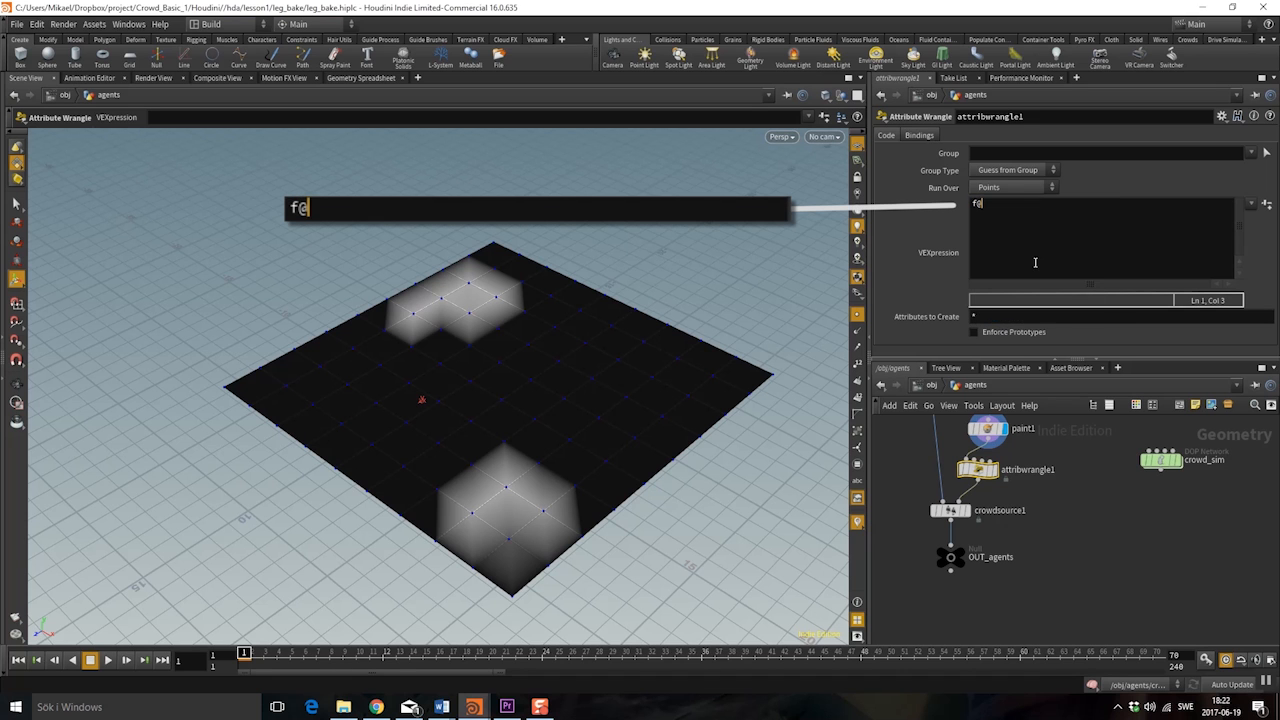
text(density=)
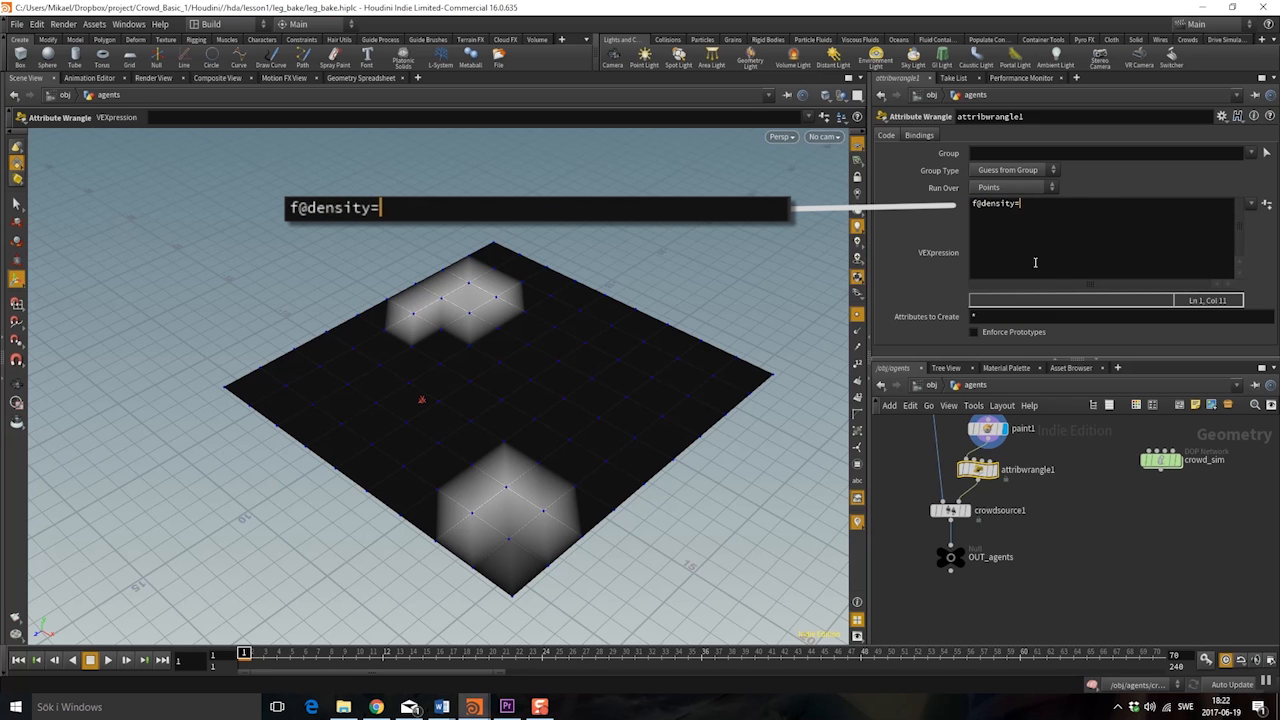
text(@Cd.r;)
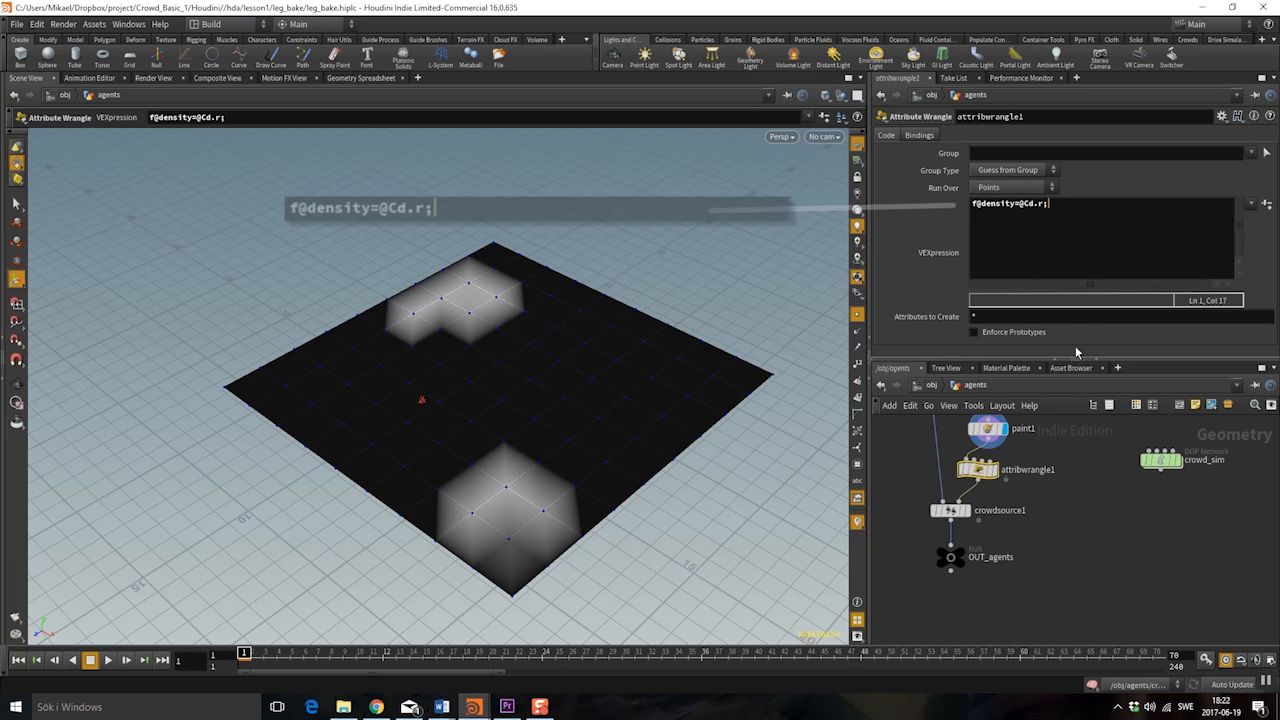
Display the crowdsource1 node and examine how the agents are distributed over the painted grid.
click(967, 512)
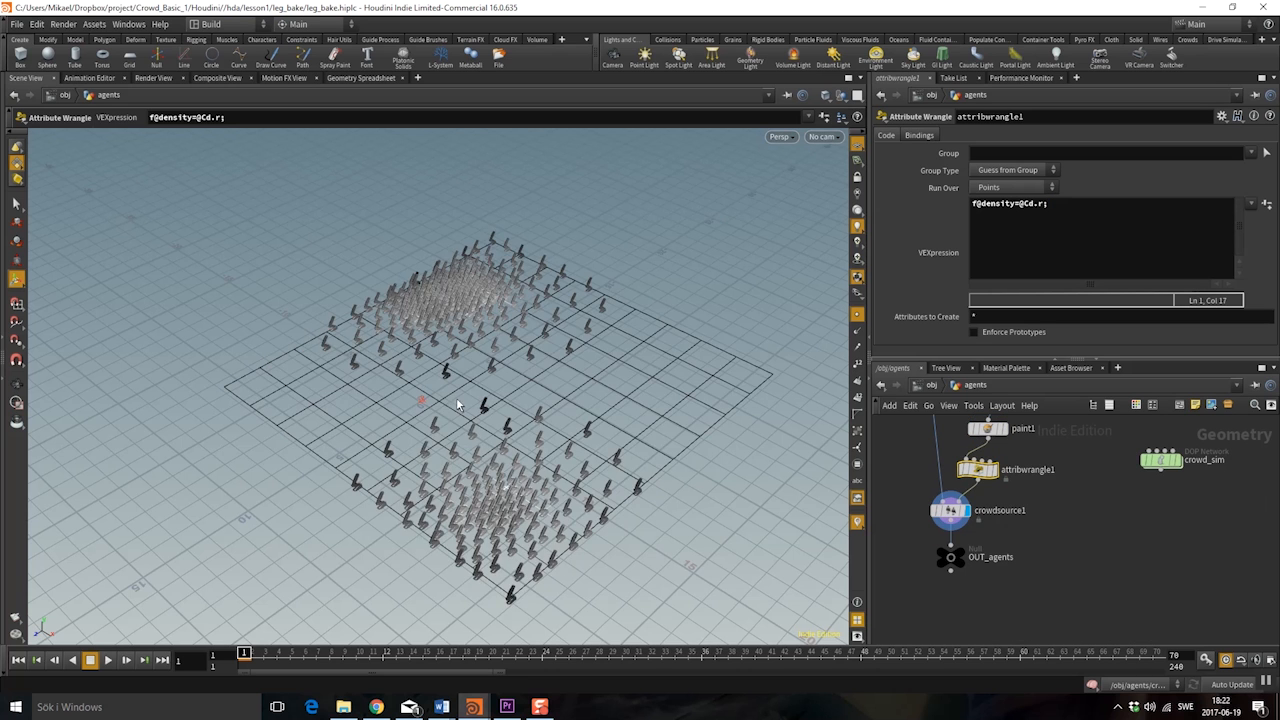
drag(529, 498, 535, 336)
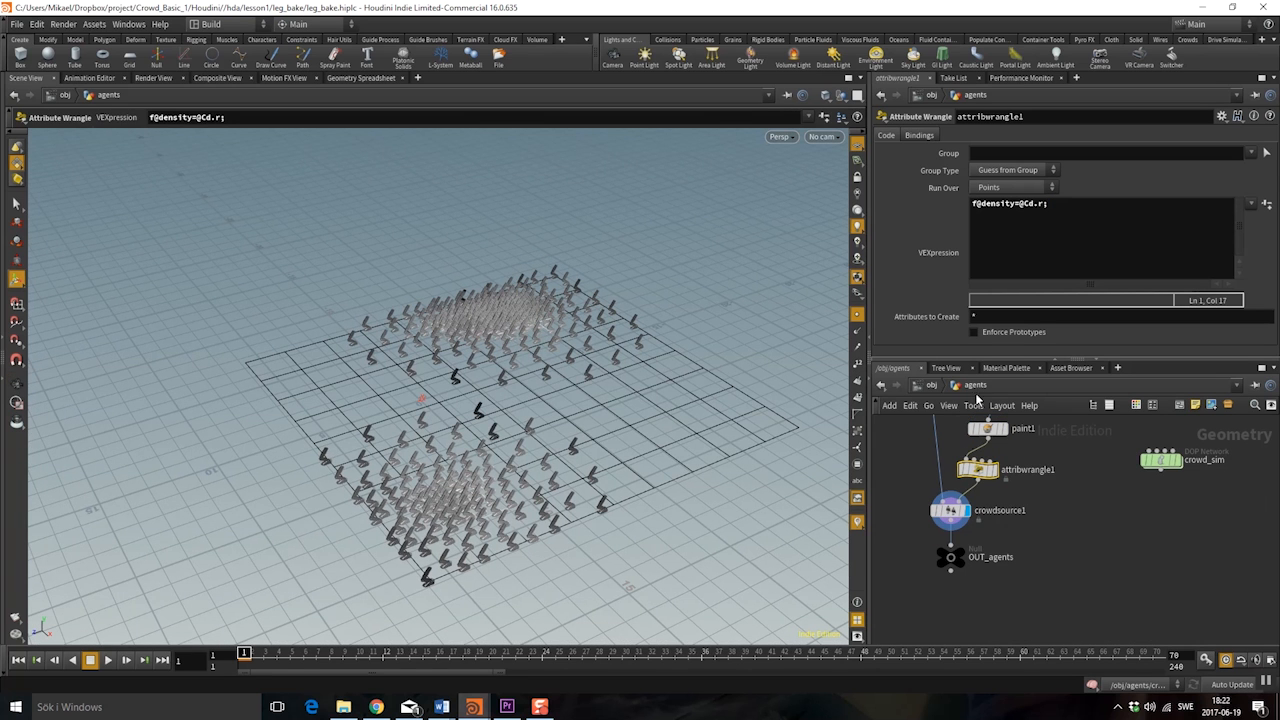
middle_drag(1043, 433, 1061, 501)
alt+drag(477, 441, 506, 388)
Compare the Initial State options of crowdsource1 with the jump crowd state inside the crowd_sim network.
click(967, 579)
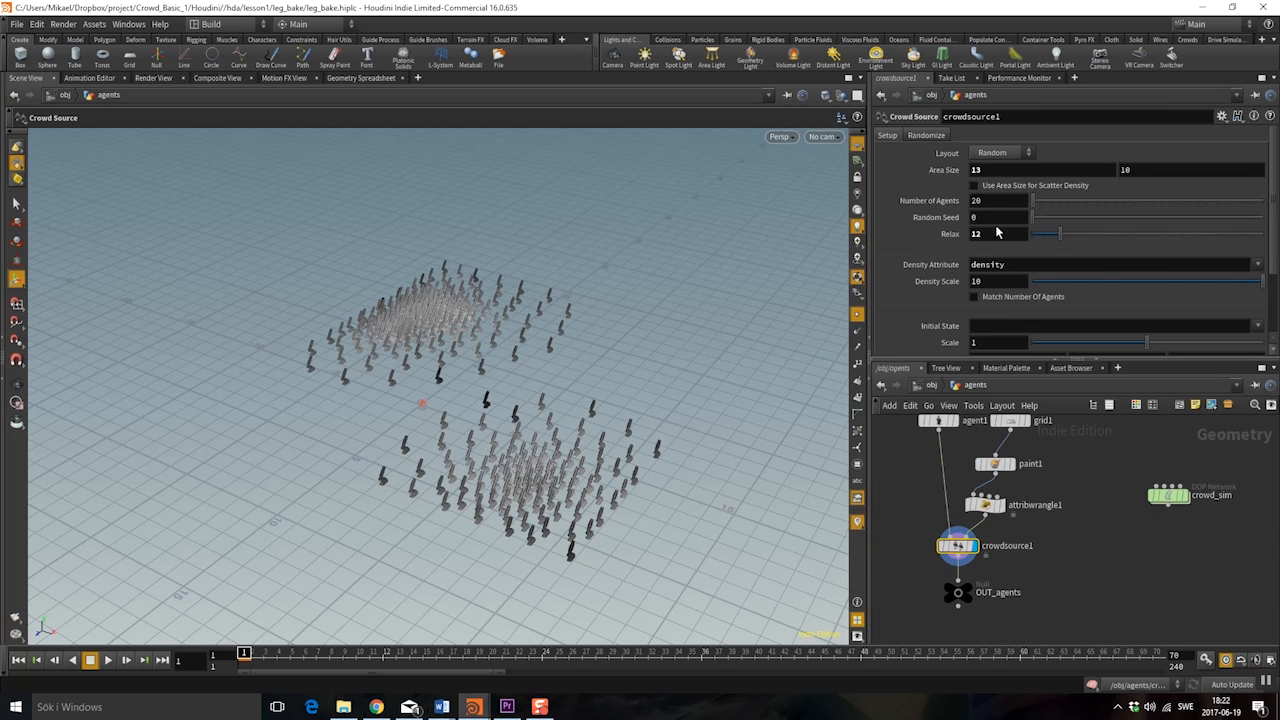
scroll(997, 228, down, 3)
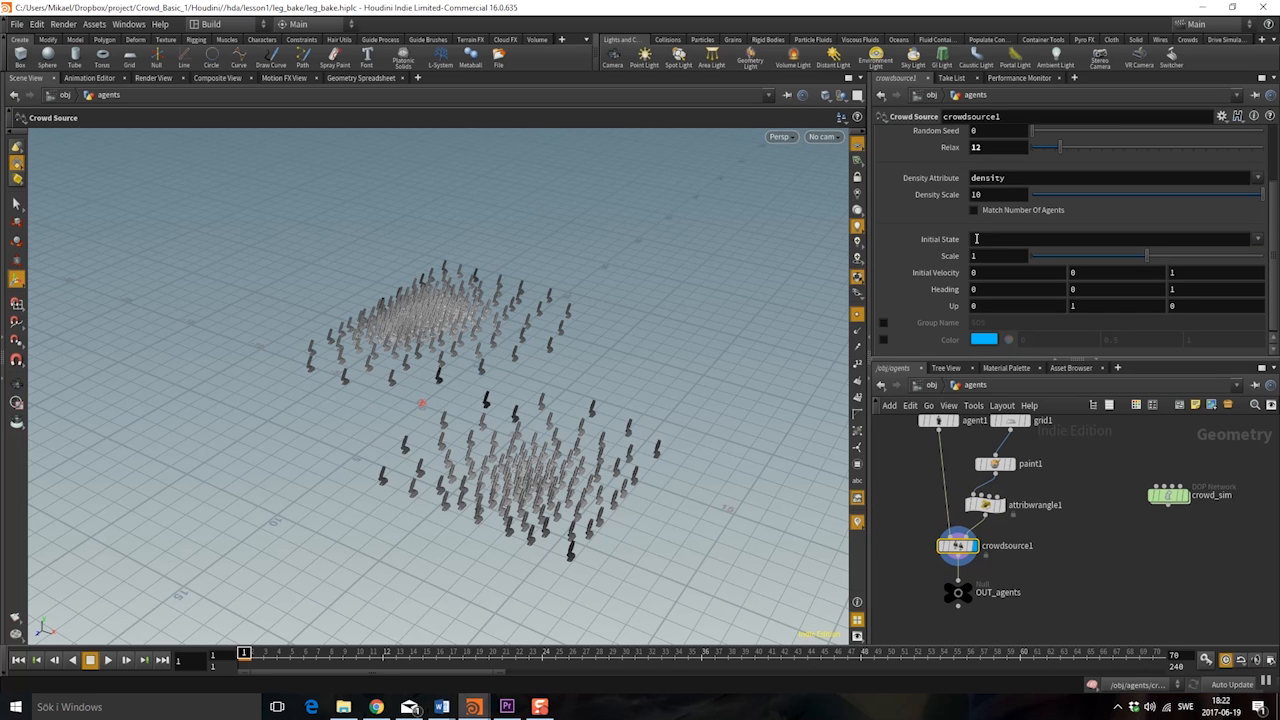
middle_drag(1086, 475, 1069, 479)
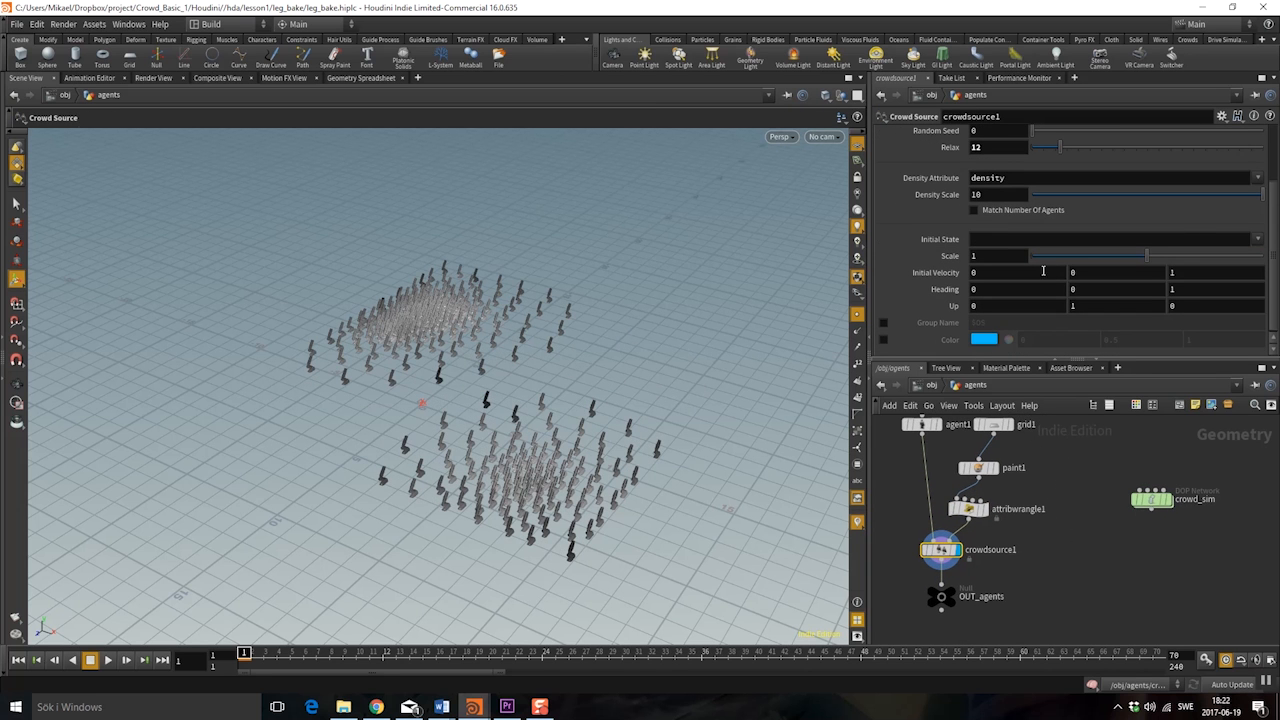
click(1257, 241)
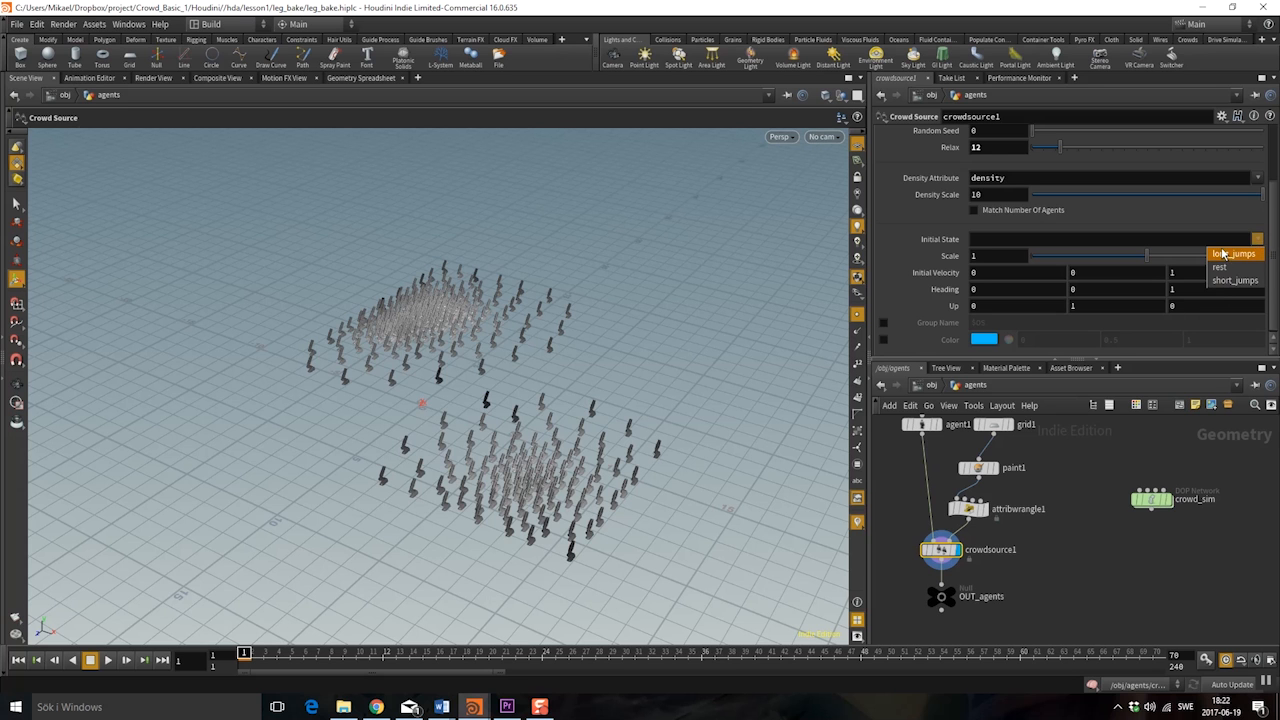
click(917, 229)
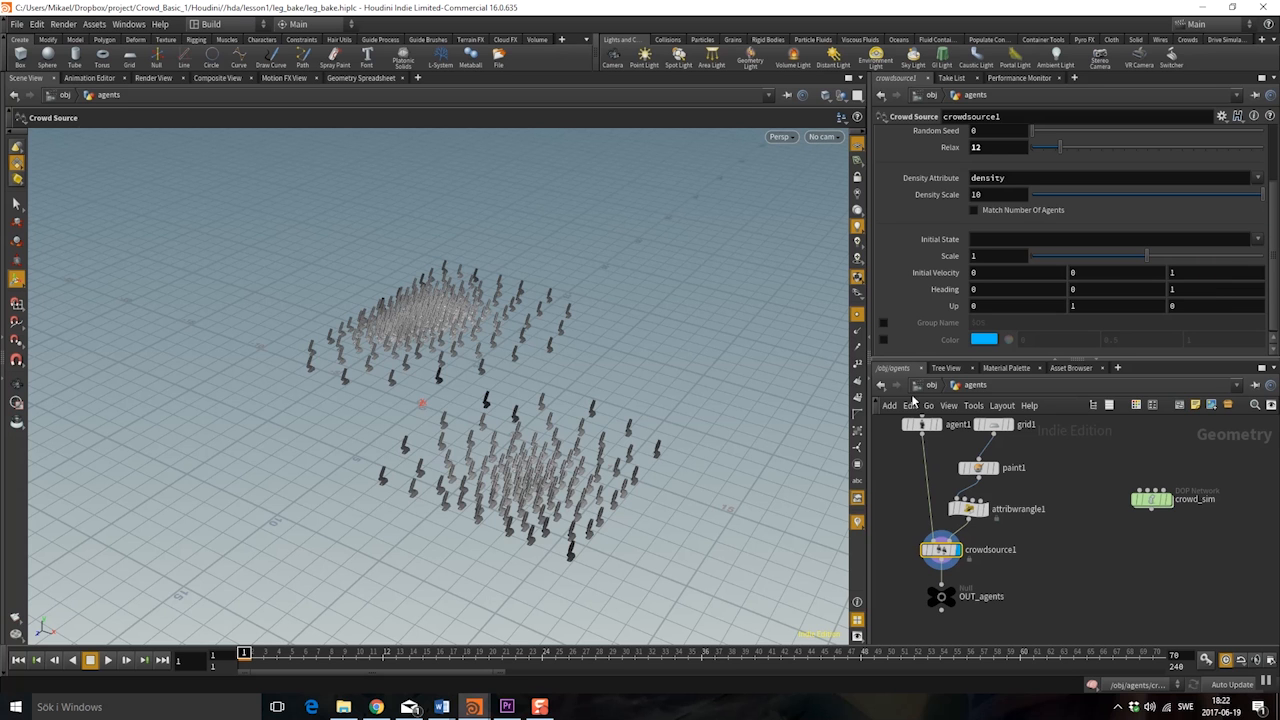
double_click(1153, 499)
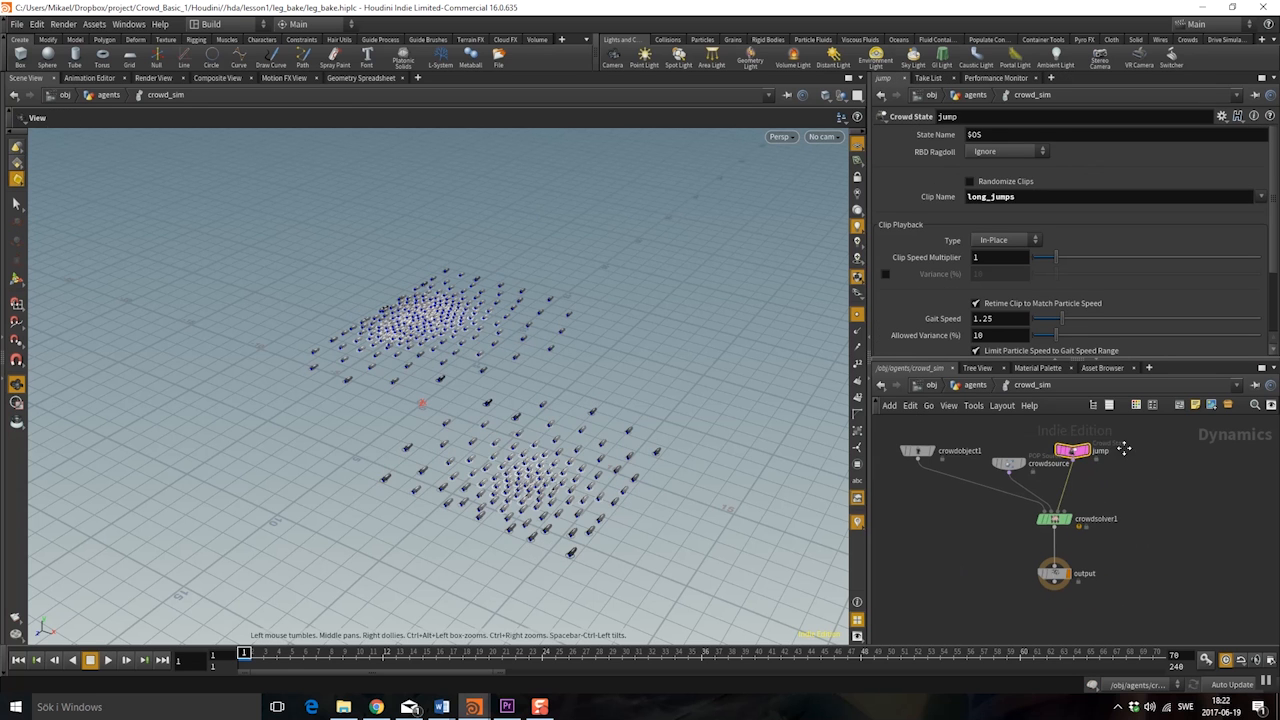
mouse_move(1062, 447)
mouse_down()
mouse_move(1075, 459)
mouse_move(1072, 445)
mouse_up()
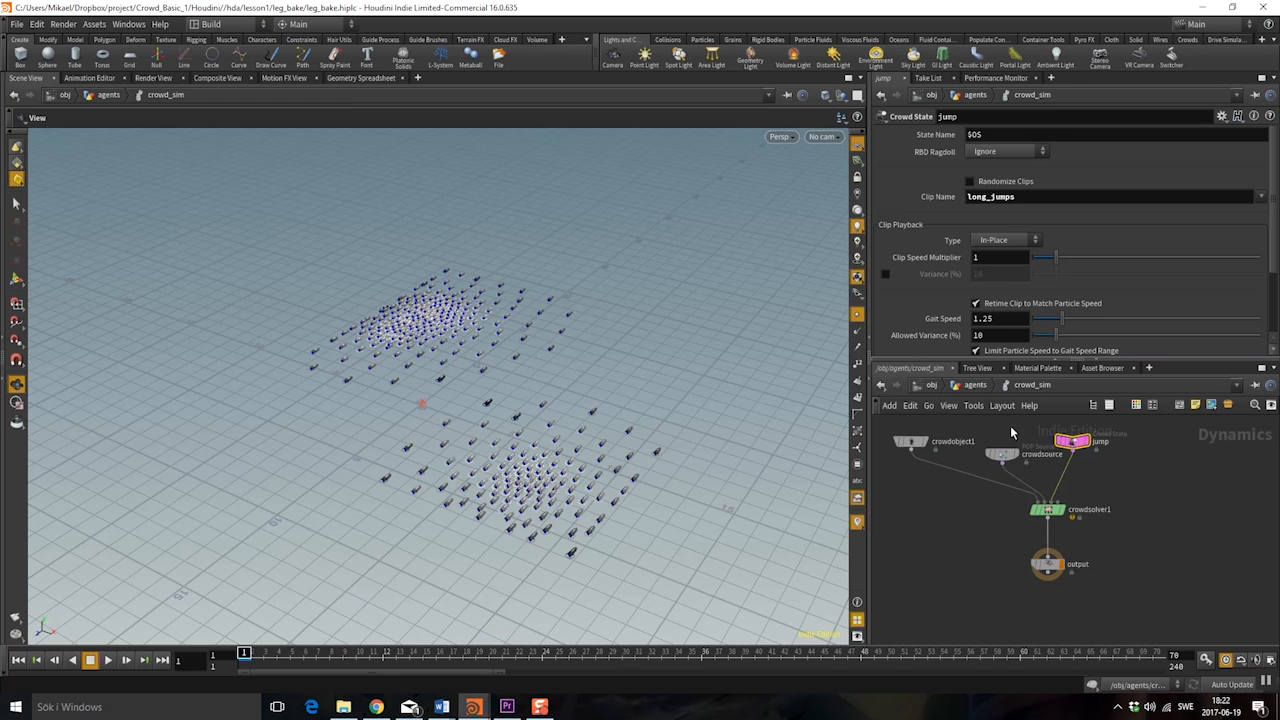
Set the Initial State of crowdsource1 to long_jumps.
click(980, 387)
click(941, 549)
click(1257, 239)
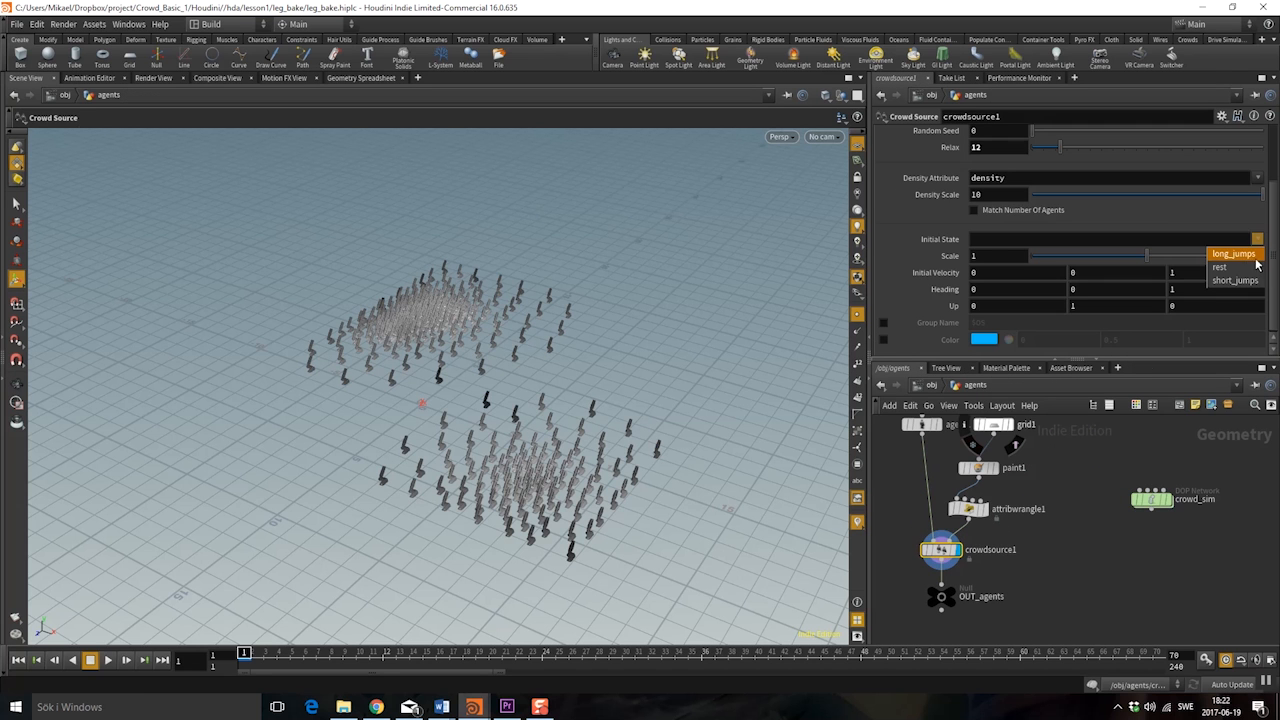
click(1238, 254)
Display the crowd_sim network in the agents geometry and inspect the simulated legs up close.
mouse_move(1170, 505)
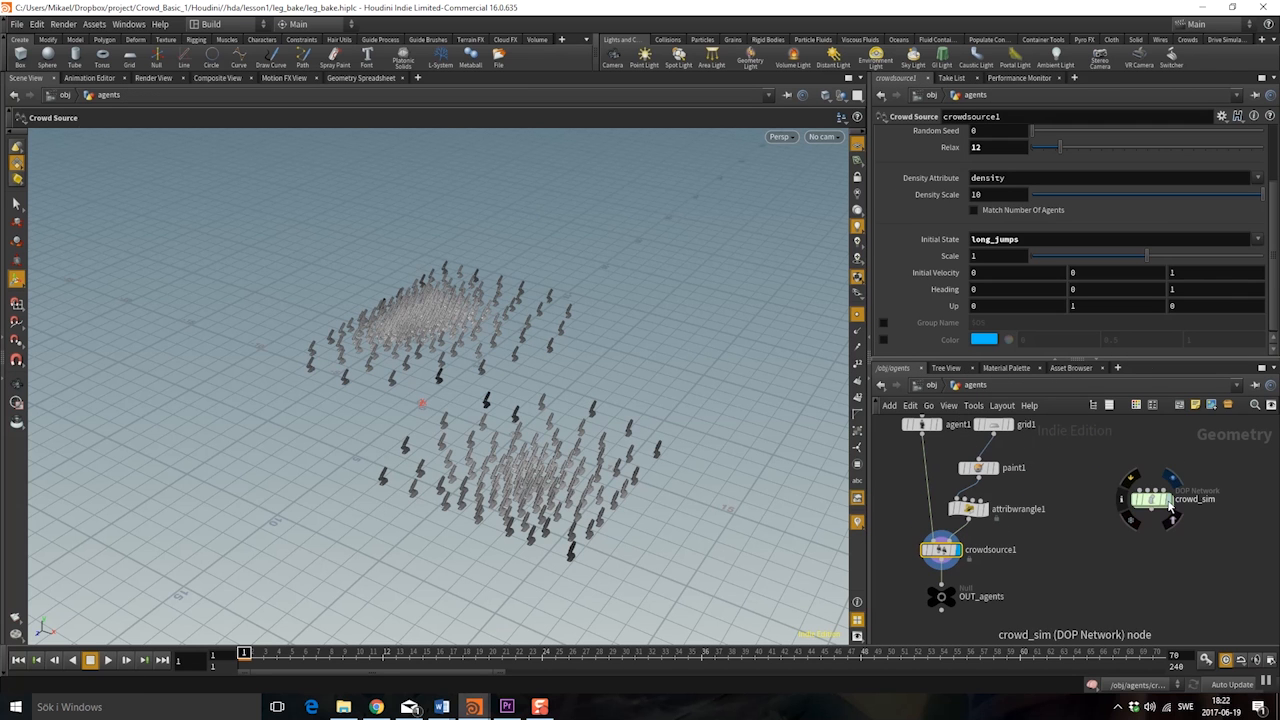
alt+drag(602, 434, 494, 380)
alt+right_drag(494, 380, 786, 460)
alt+drag(786, 460, 610, 458)
alt+right_drag(520, 446, 471, 423)
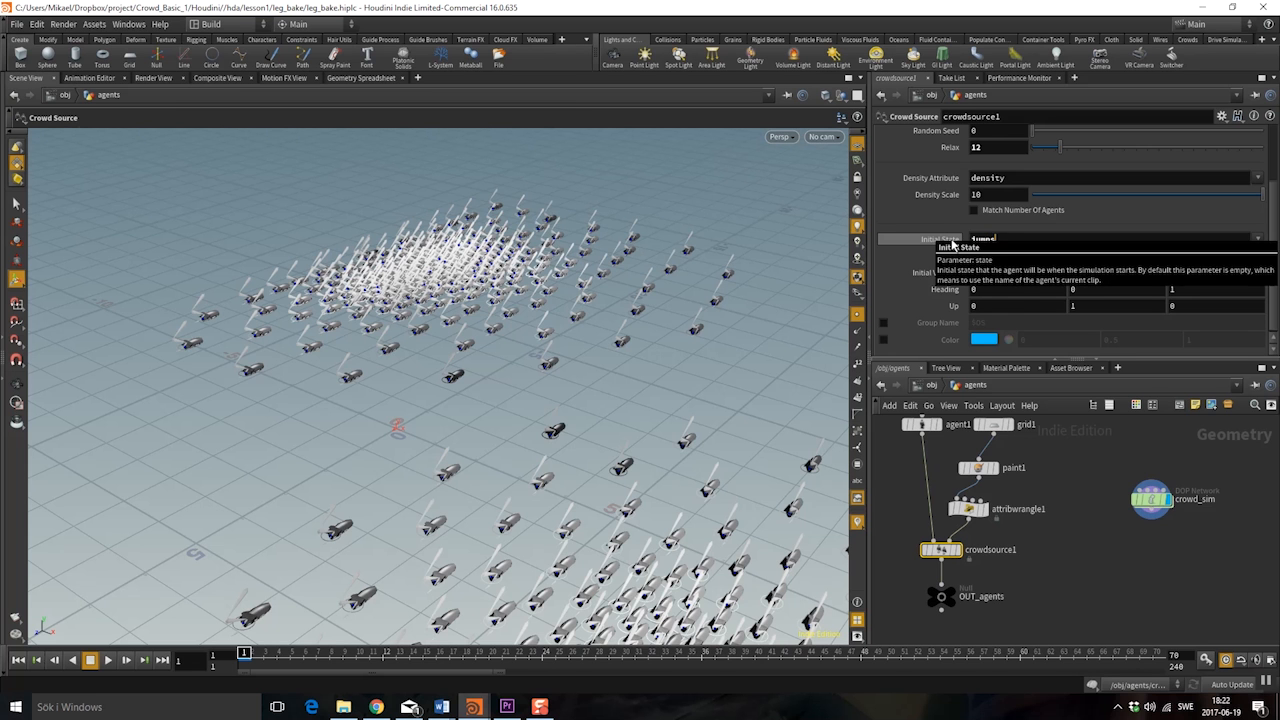
Set the Initial State of crowdsource1 to jump, matching the crowd state's name in crowd_sim.
double_click(1151, 498)
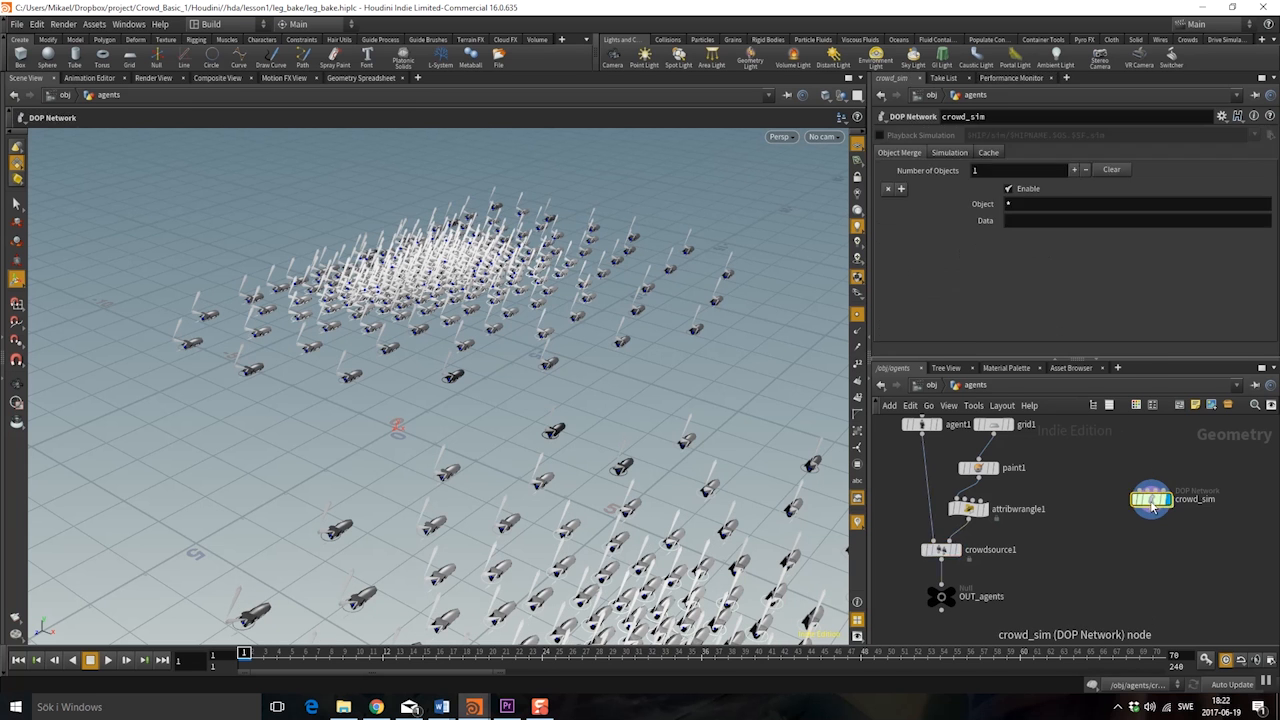
click(976, 386)
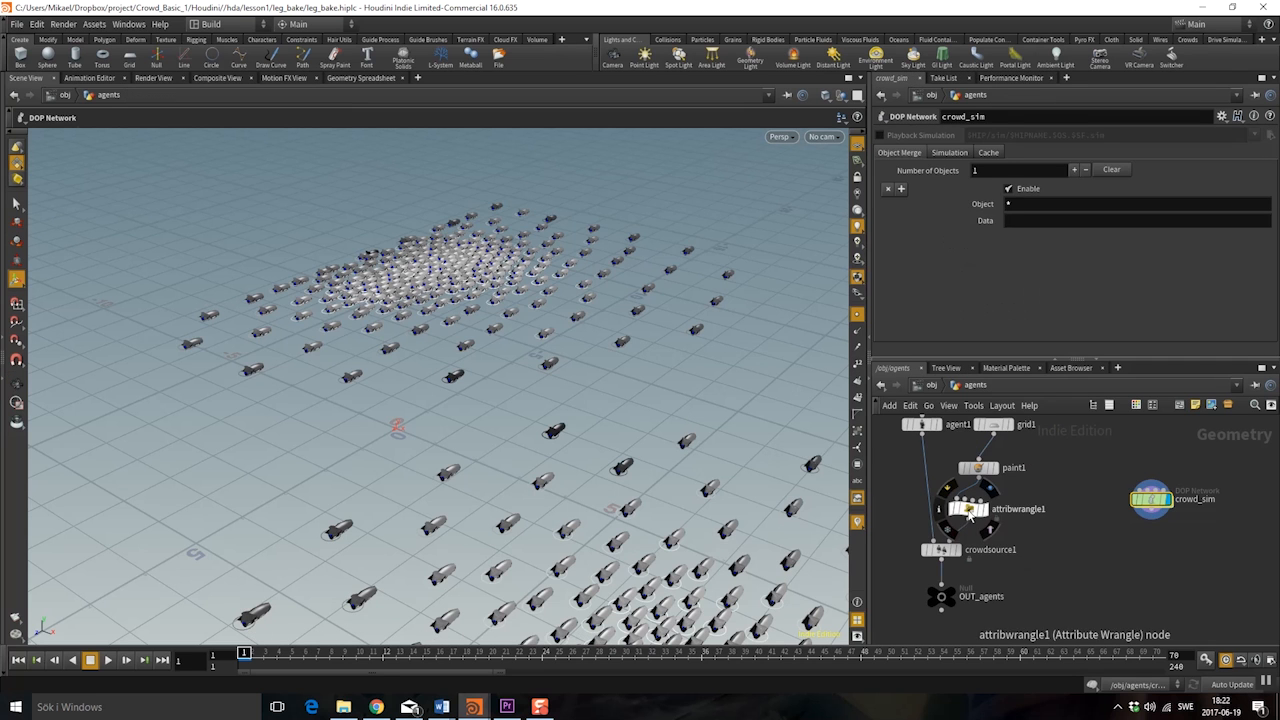
click(940, 549)
key(BackSpace)
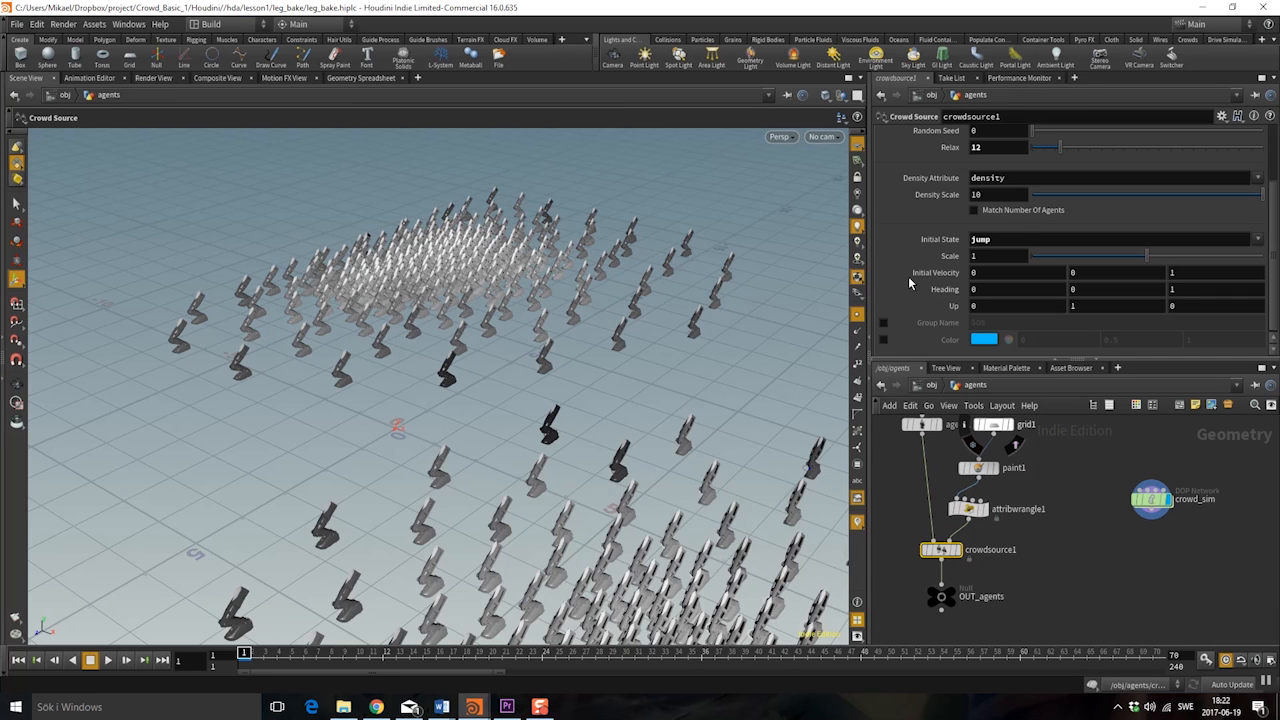
Scrub through the timeline to preview the jumping leg crowd simulation.
alt+right_drag(618, 355, 390, 374)
drag(246, 652, 516, 642)
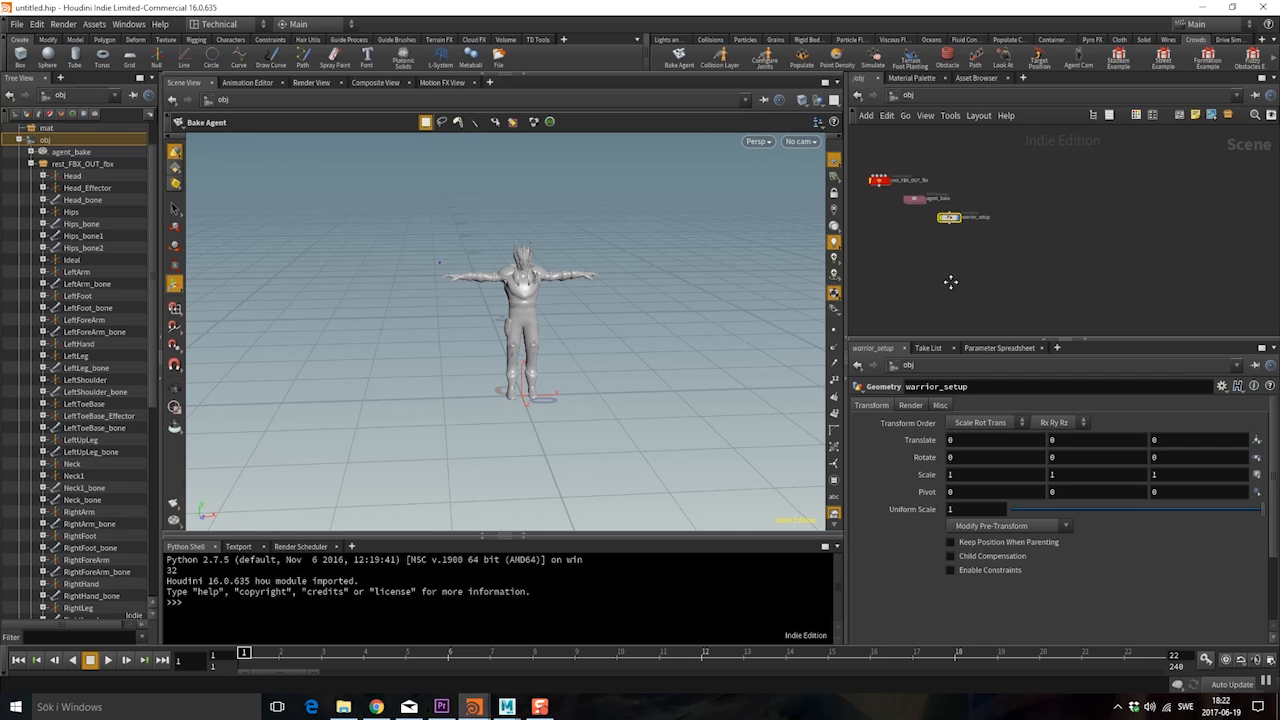
Move agent_bake below rest_FBX_OUT_fbx and examine the bake nodes inside it.
scroll(1005, 260, up, 3)
drag(936, 192, 884, 198)
double_click(884, 196)
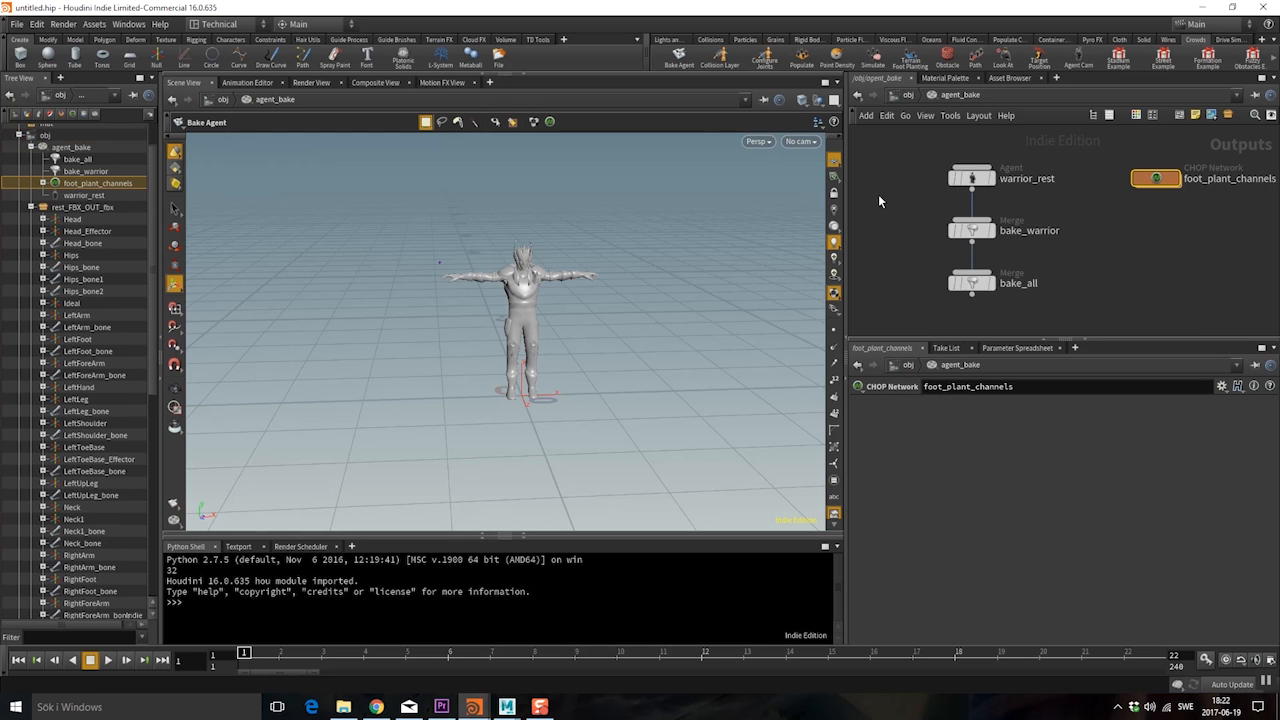
click(902, 97)
Place warrior_setup beside agent_bake and inspect the agent node's clip and cache settings inside it.
drag(996, 221, 997, 207)
click(997, 205)
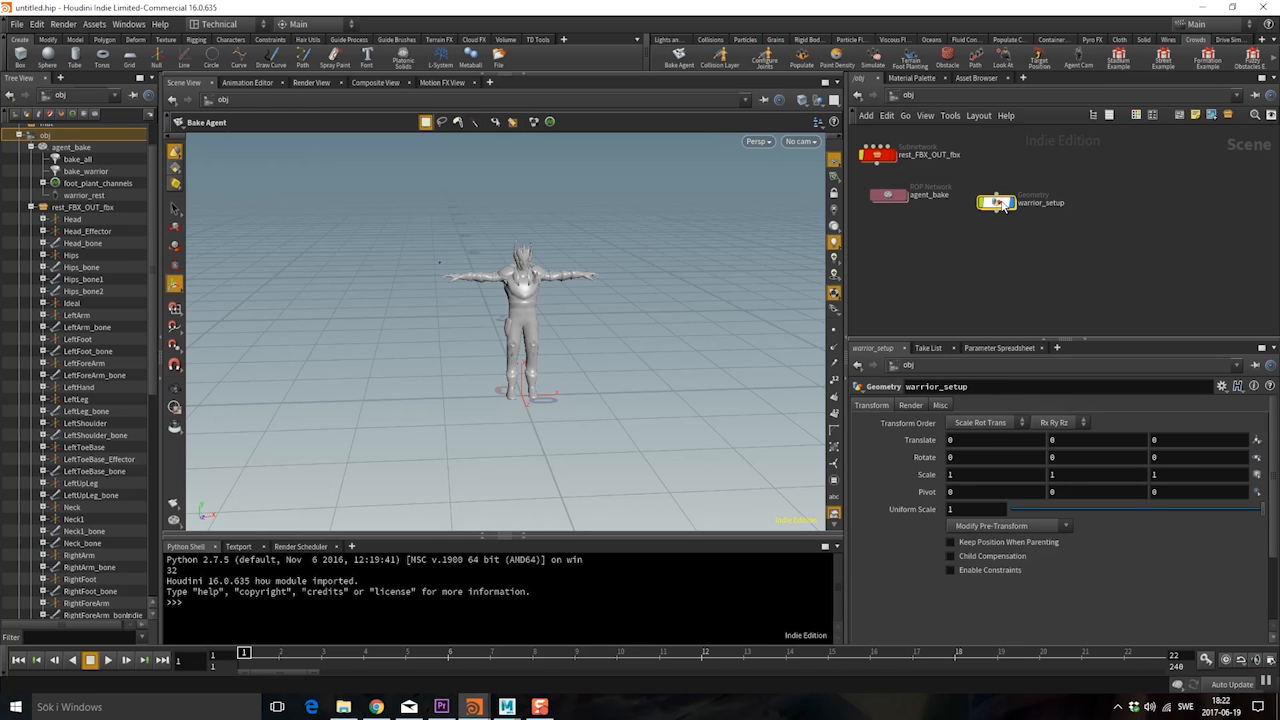
double_click(1003, 201)
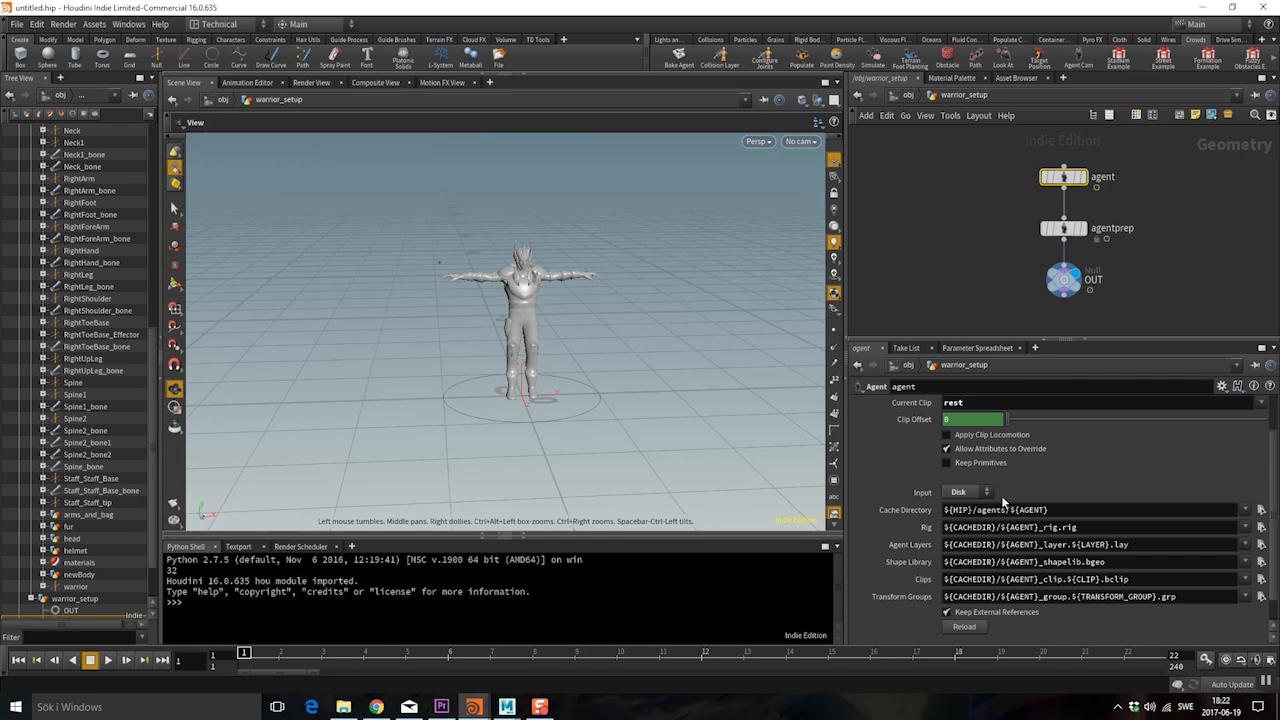
scroll(1033, 491, up, 2)
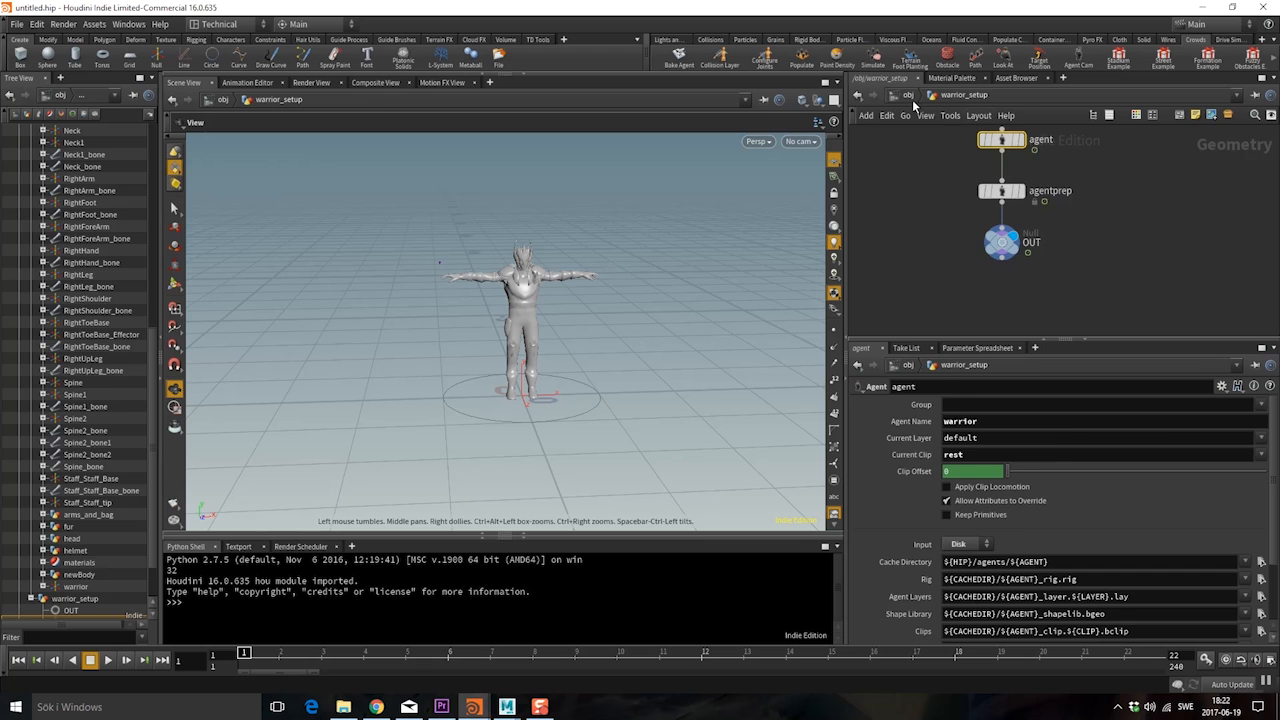
click(910, 95)
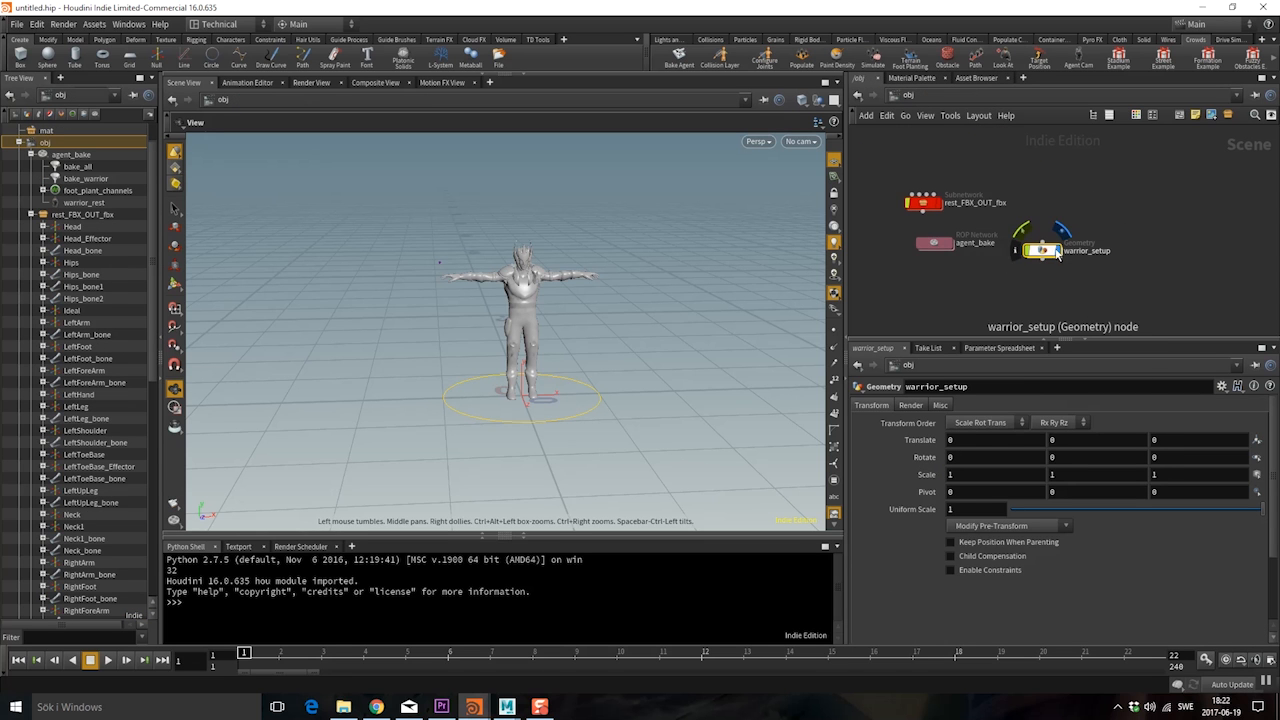
Examine the foot plant nodes and their warrior_rest merge inside agent_bake's foot_plant_channels network.
double_click(934, 242)
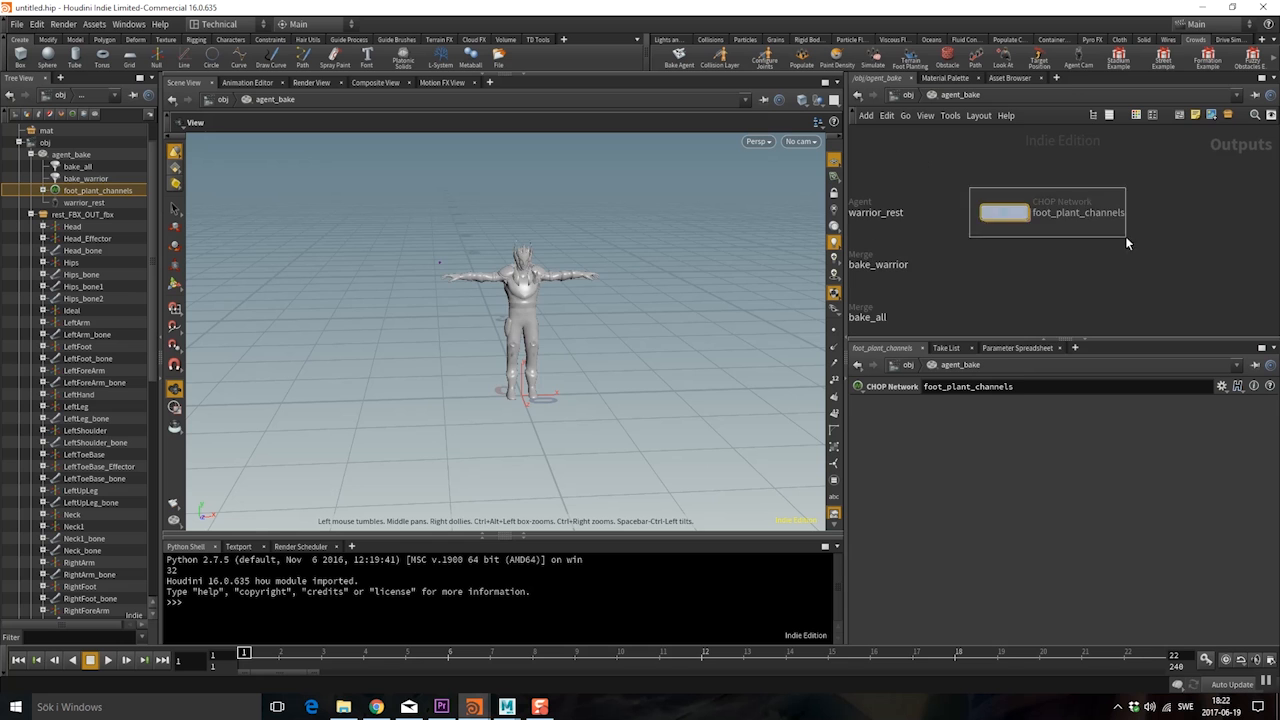
double_click(1004, 212)
click(896, 189)
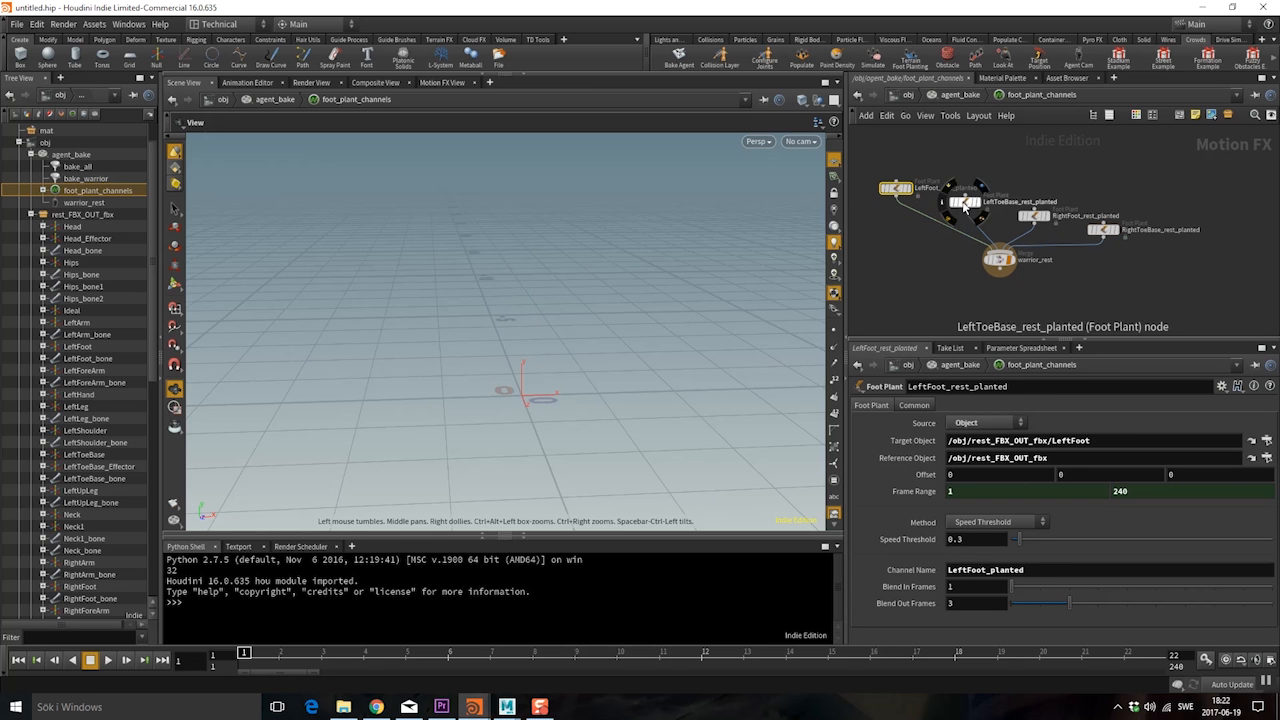
scroll(1000, 260, up, 2)
mouse_move(1010, 264)
mouse_down()
mouse_move(1016, 276)
mouse_move(1004, 267)
mouse_up()
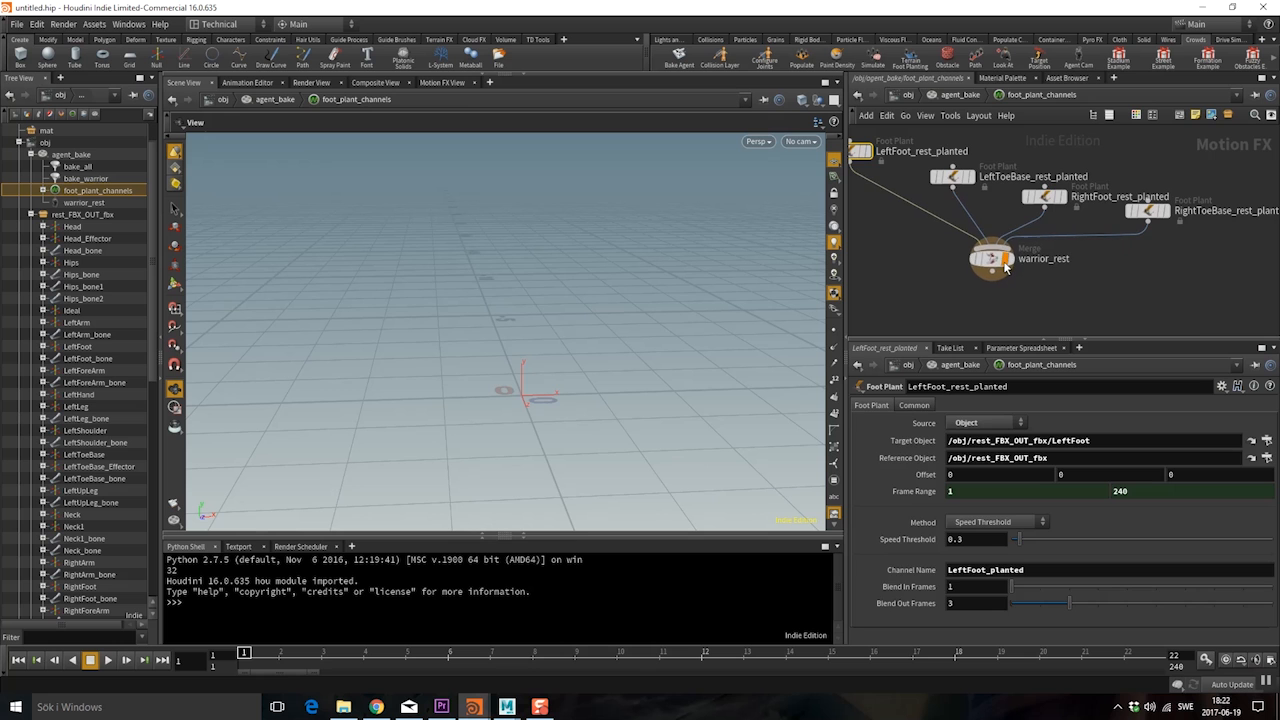
Review the source, layer and clip settings of the warrior_rest agent node inside agent_bake.
click(968, 95)
click(935, 186)
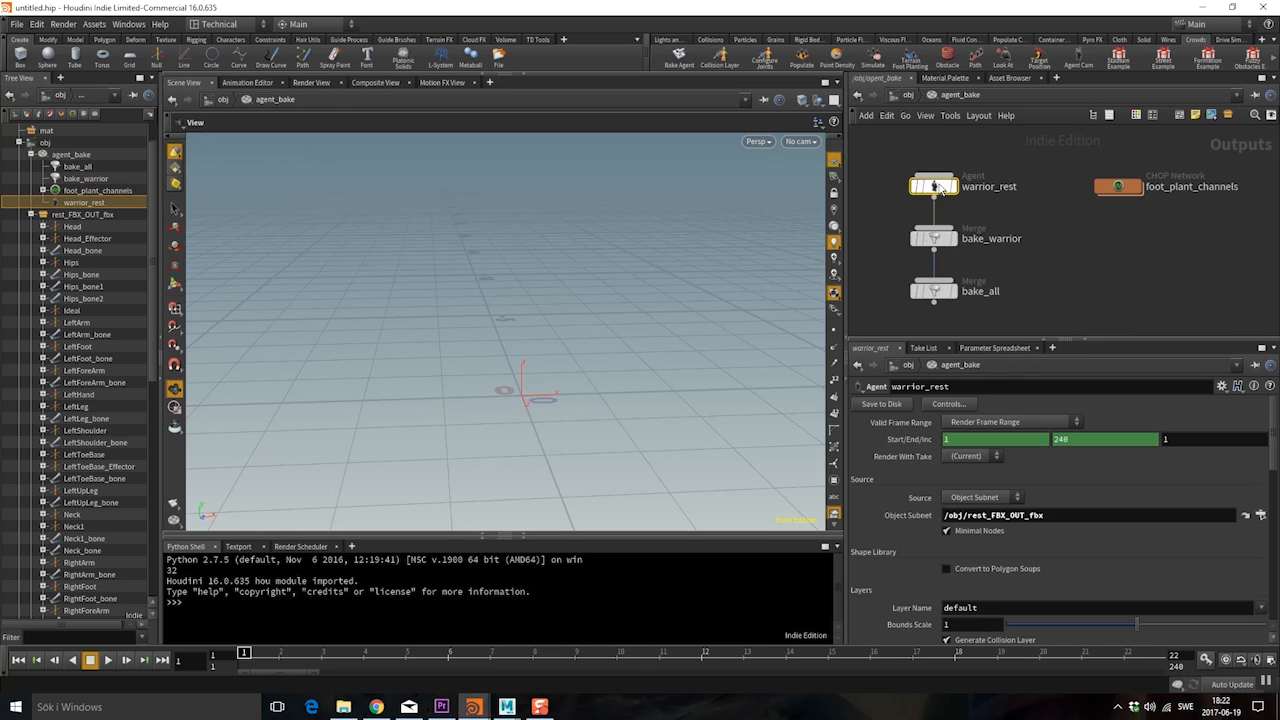
mouse_move(1027, 258)
middle_down()
mouse_move(989, 200)
mouse_move(1009, 232)
mouse_move(1005, 271)
middle_up()
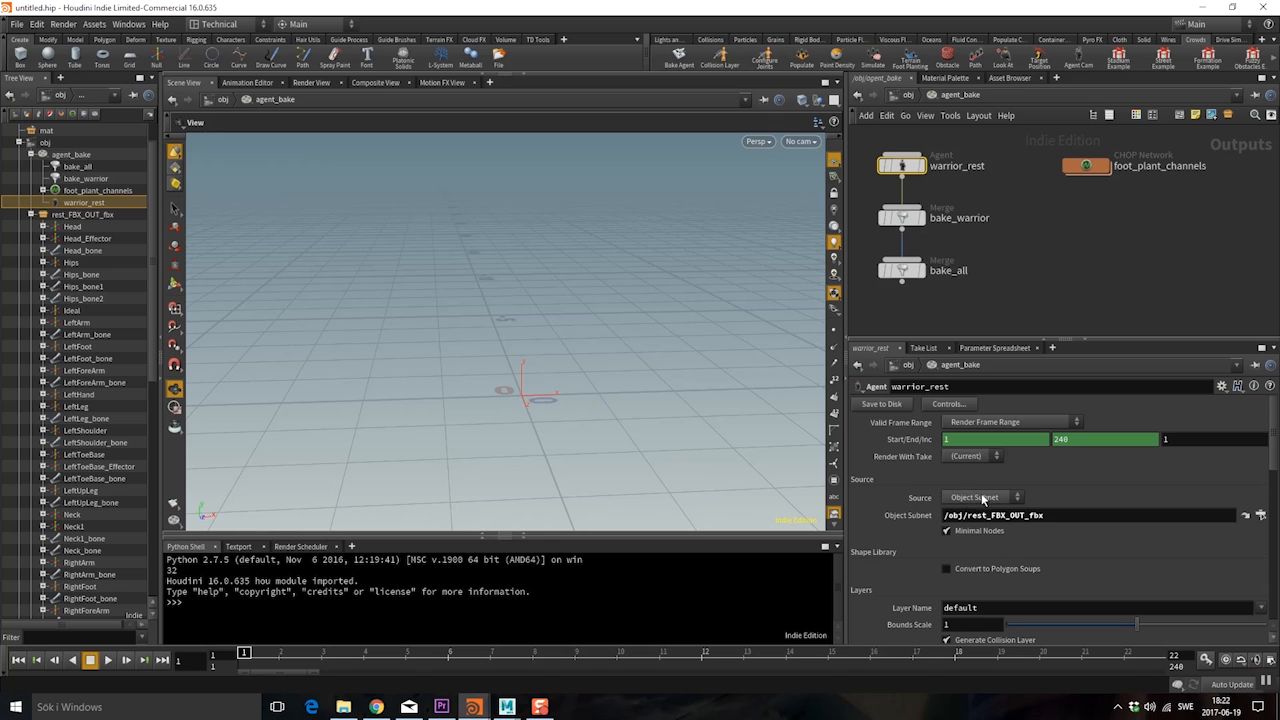
click(1059, 515)
scroll(995, 557, down, 1)
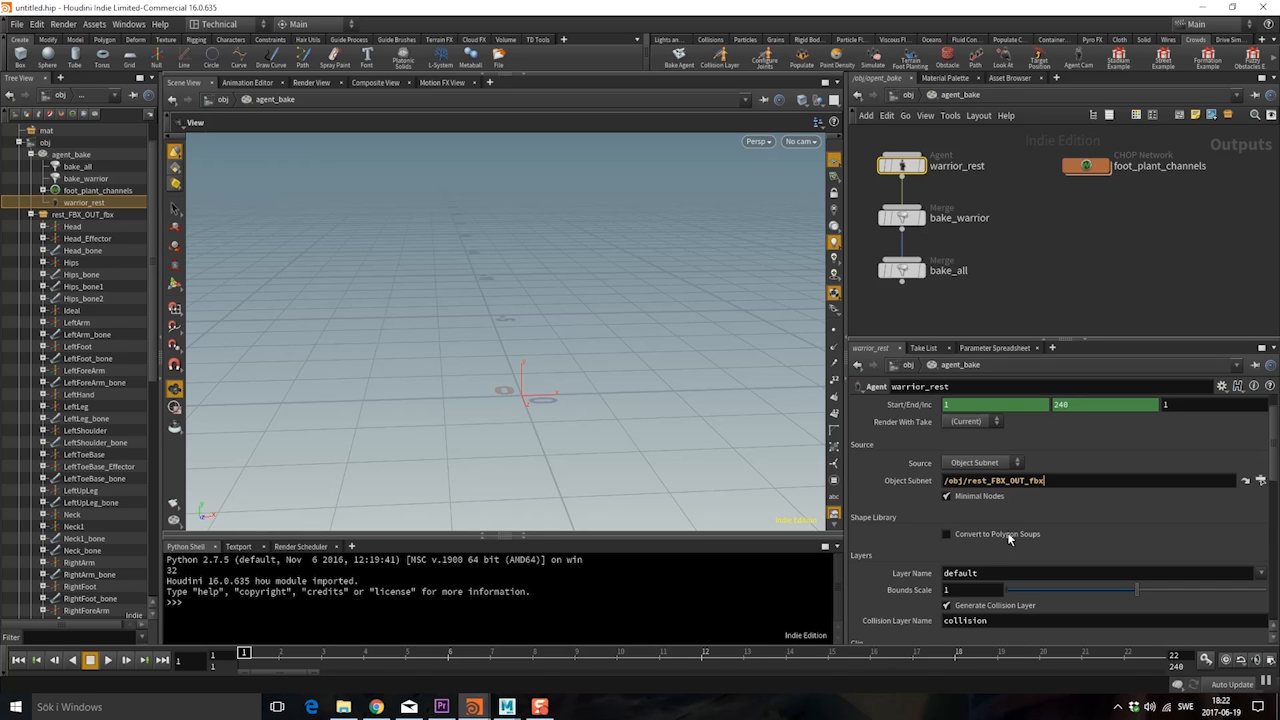
scroll(1006, 534, down, 1)
scroll(905, 493, down, 6)
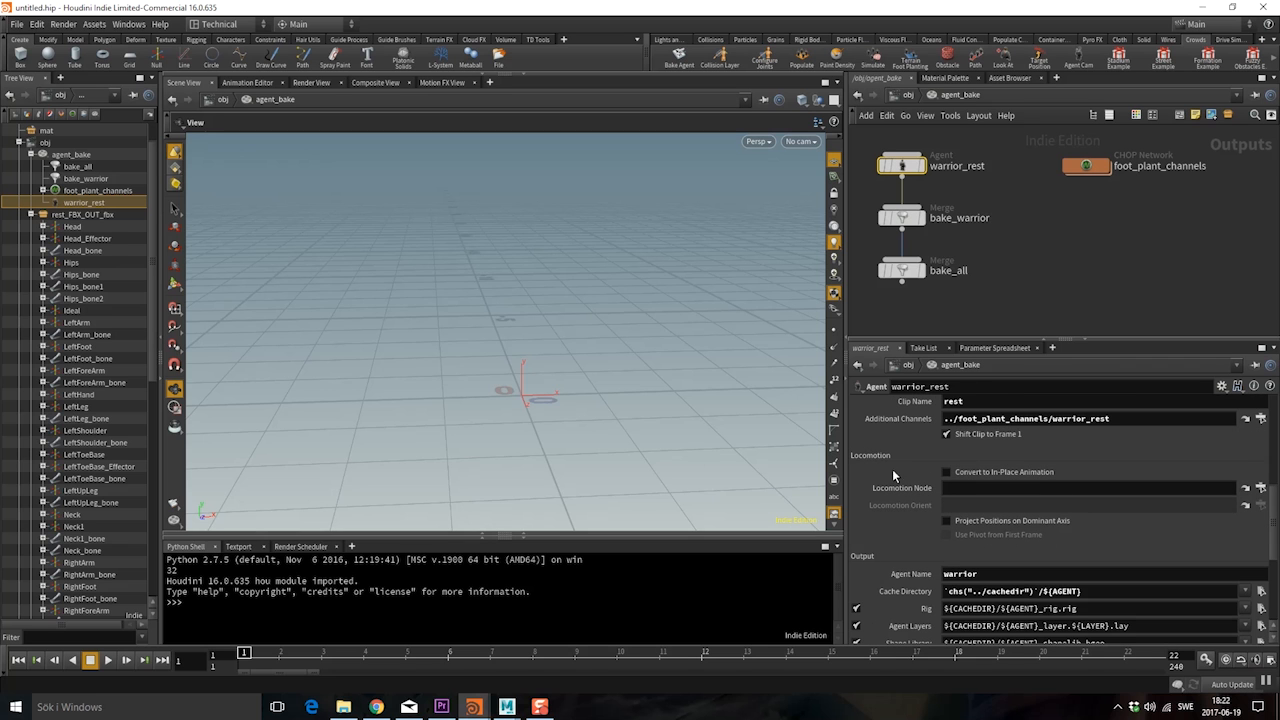
Enable Convert to In-Place Animation on warrior_rest and set its Locomotion Node to /obj/rest_FBX_OUT_fbx/Hips.
click(946, 472)
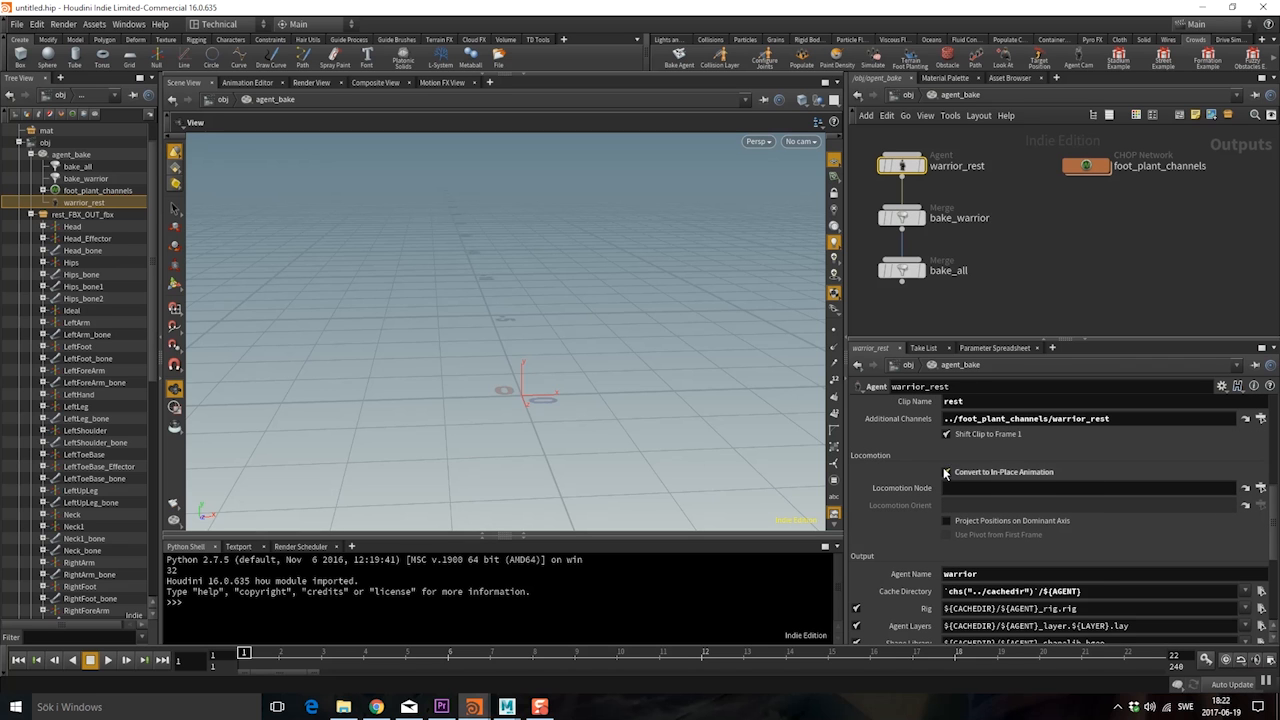
click(1260, 488)
click(1129, 441)
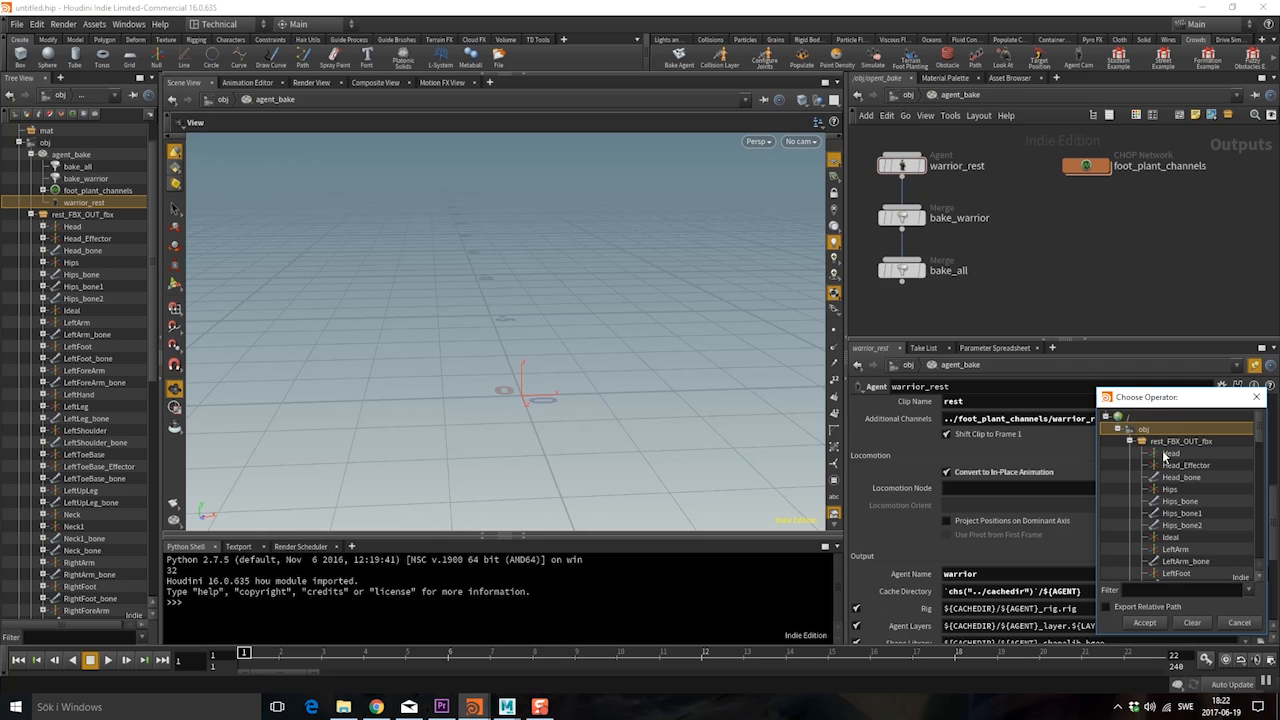
scroll(1168, 460, down, 1)
click(1170, 453)
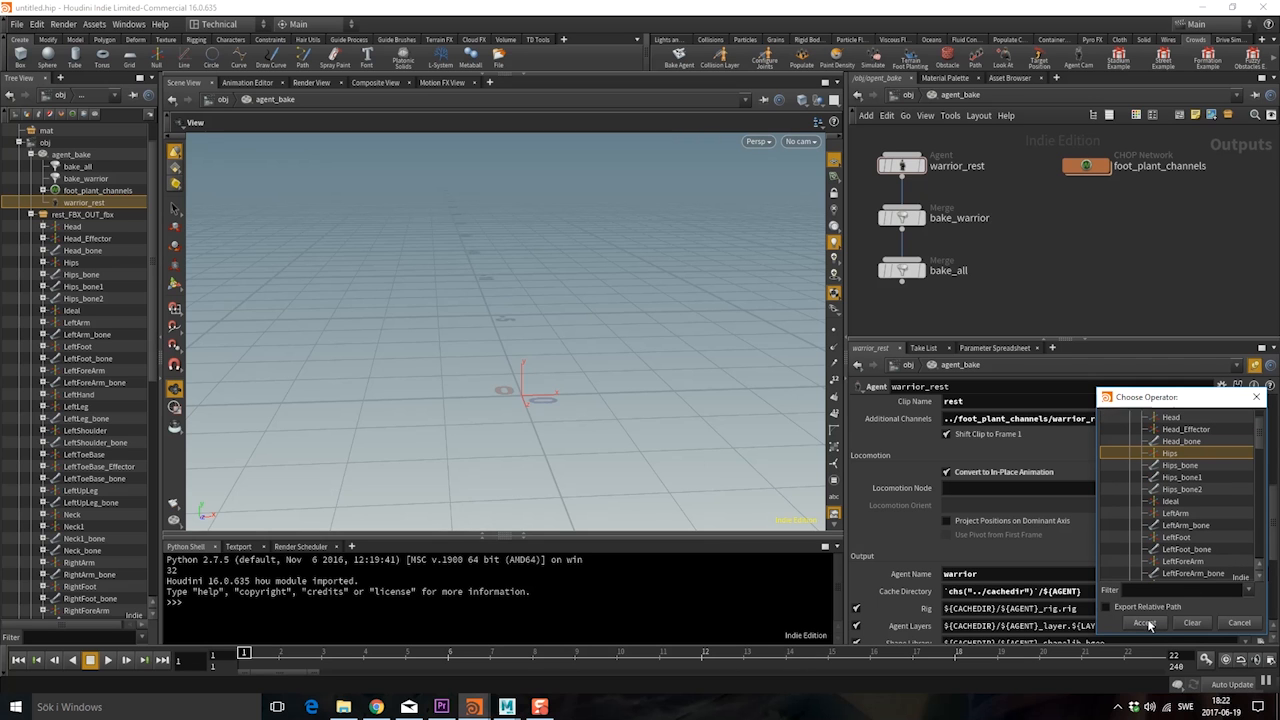
click(1145, 623)
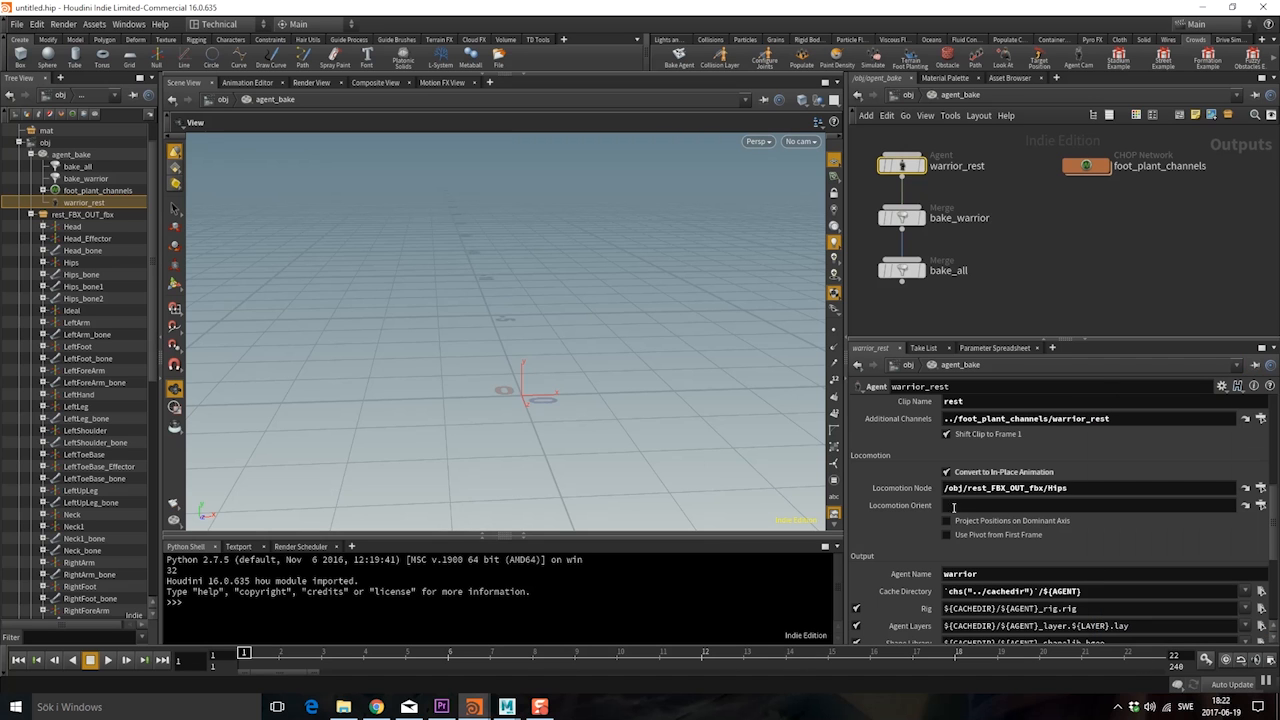
Set warrior_rest's Locomotion Orient to /obj/rest_FBX_OUT_fbx/Hips and review the agent output settings.
click(1248, 488)
click(1171, 489)
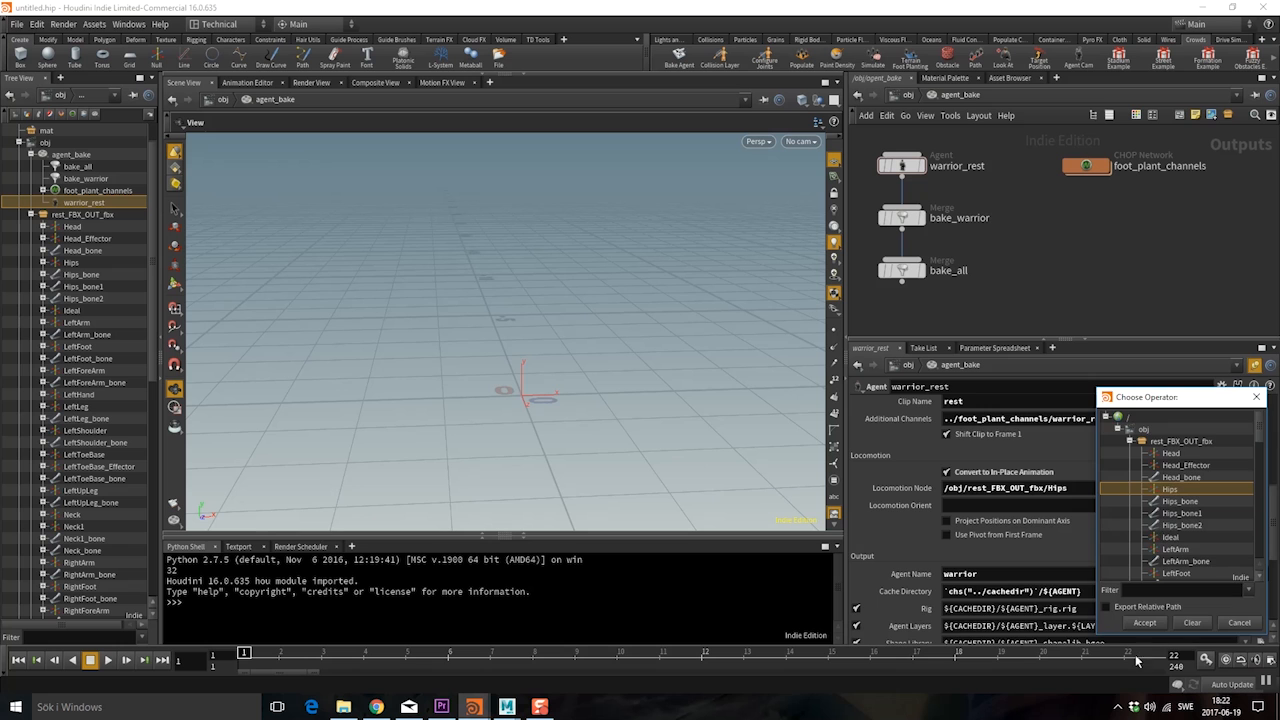
click(1155, 624)
scroll(1070, 556, down, 3)
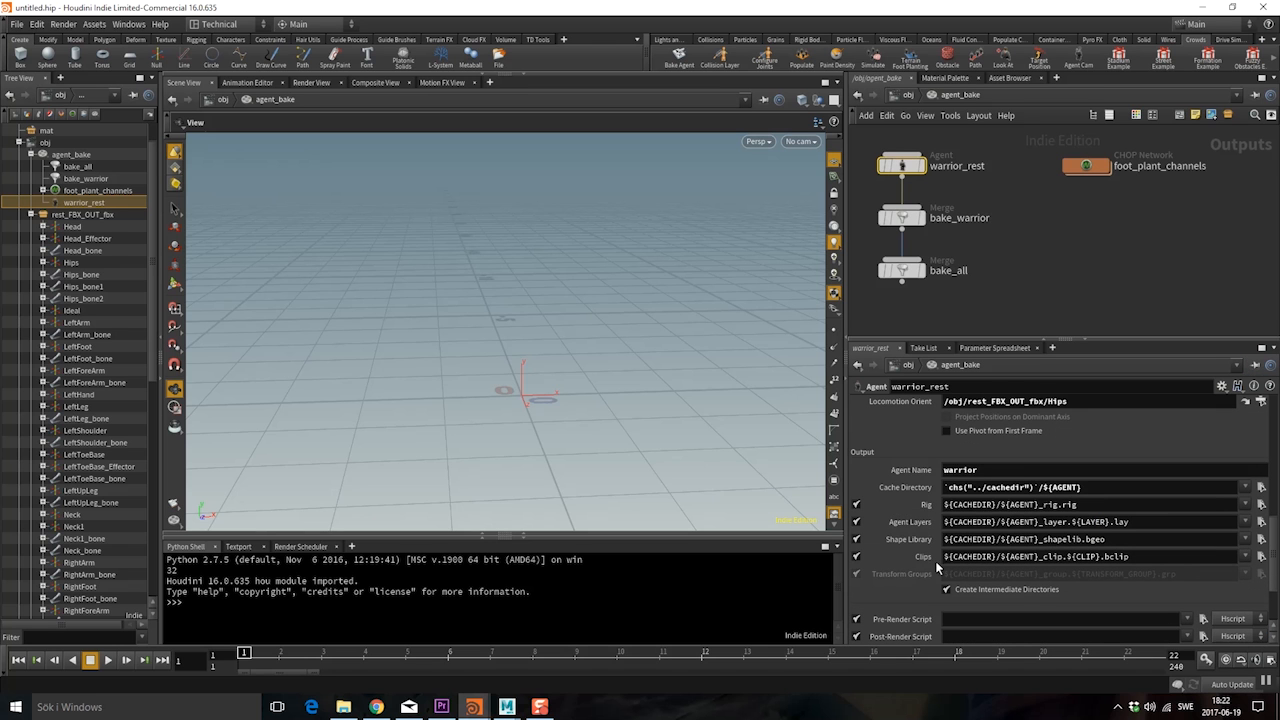
scroll(973, 545, down, 2)
scroll(1141, 523, up, 10)
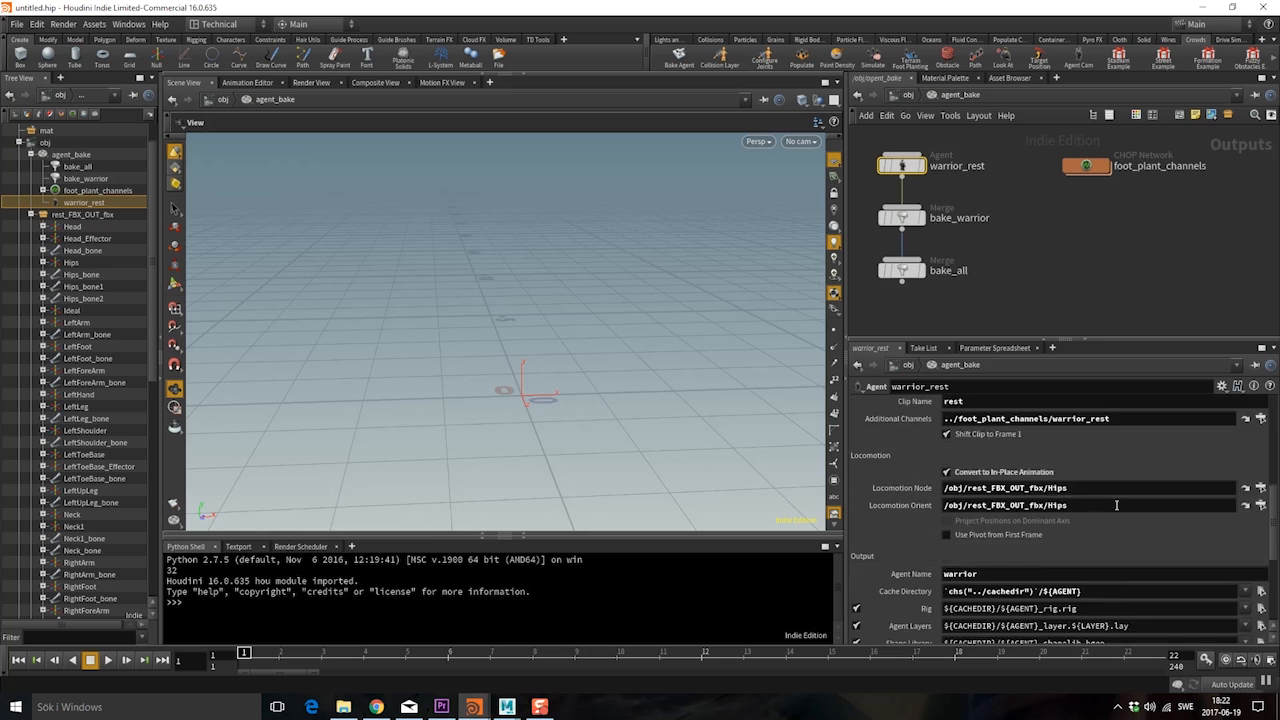
scroll(937, 459, up, 1)
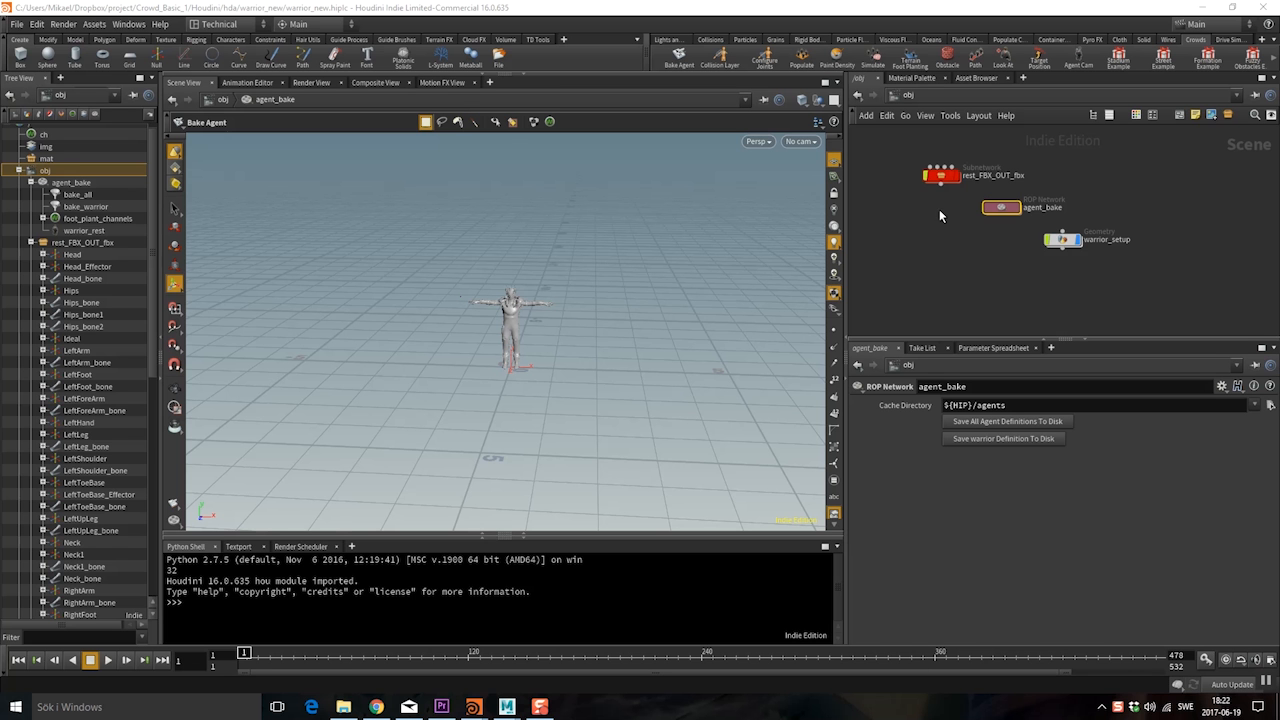
Merge the FBX file IdleWalkIdle_Staff_T1_Cut01__hold1Hand_Ali_rigged_OUT.fbx from $JOB/fbx/lesson2 into the scene.
click(17, 24)
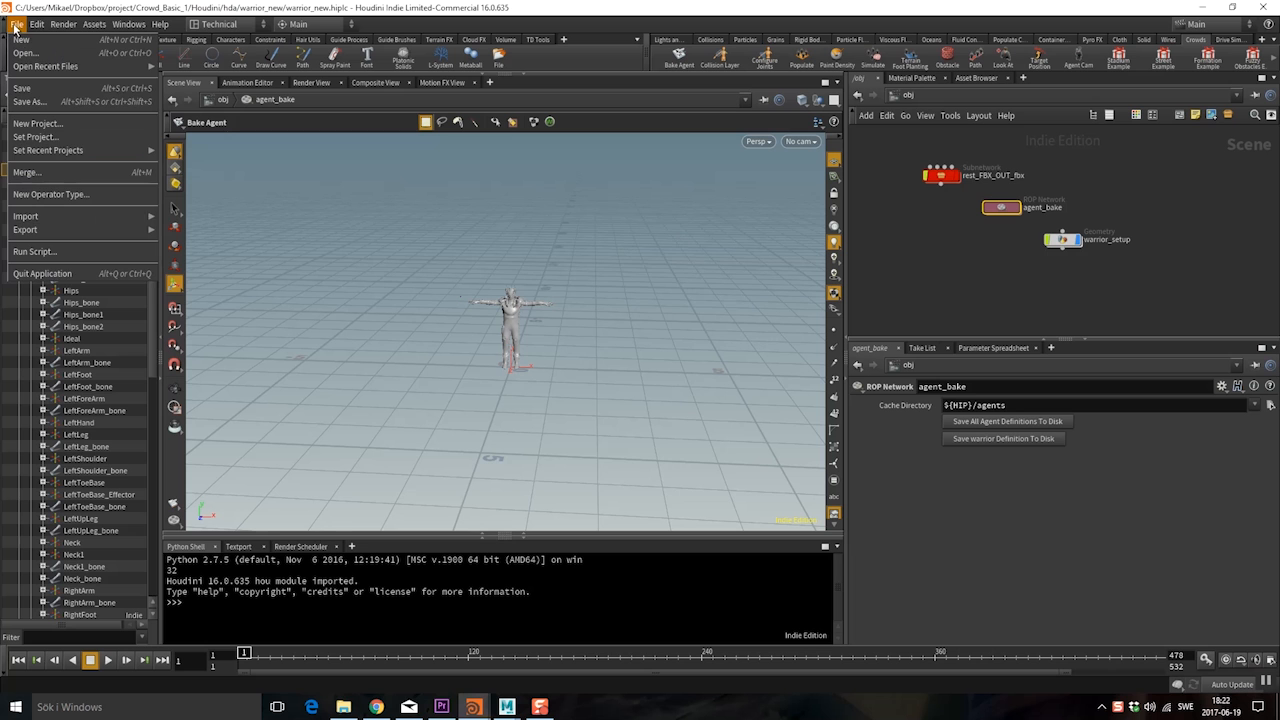
mouse_move(37, 217)
click(190, 256)
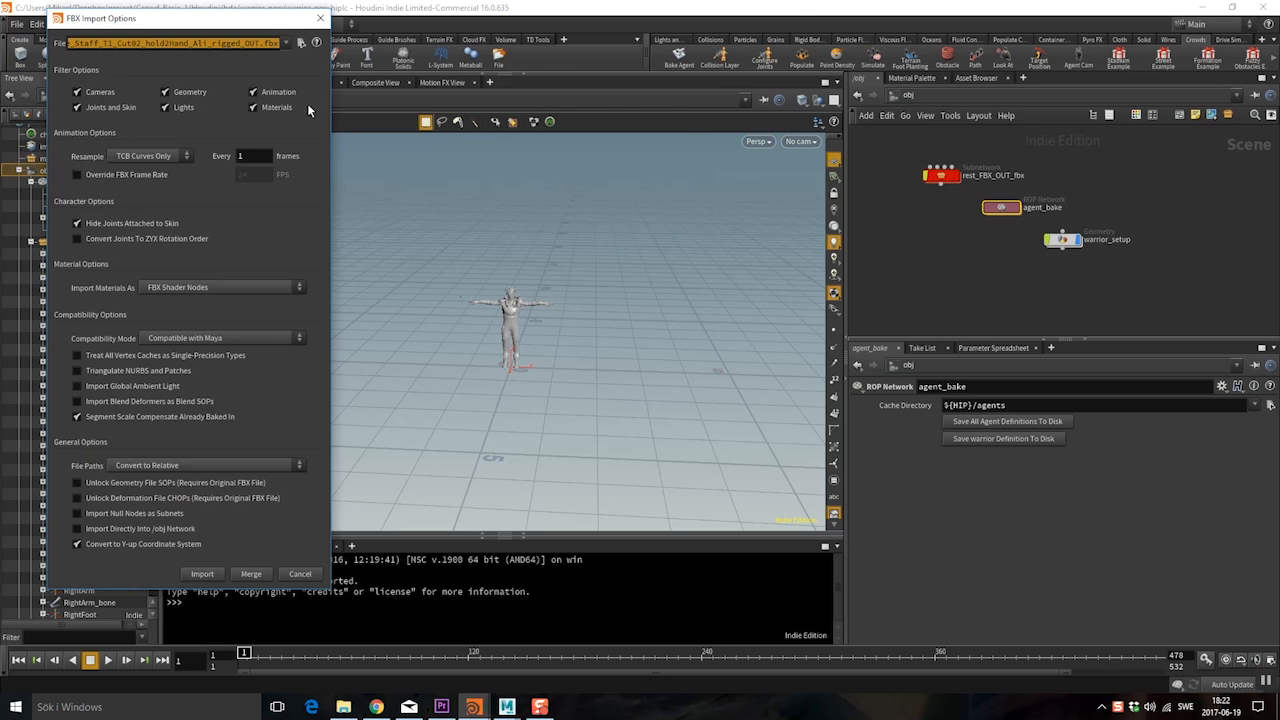
click(294, 43)
click(315, 110)
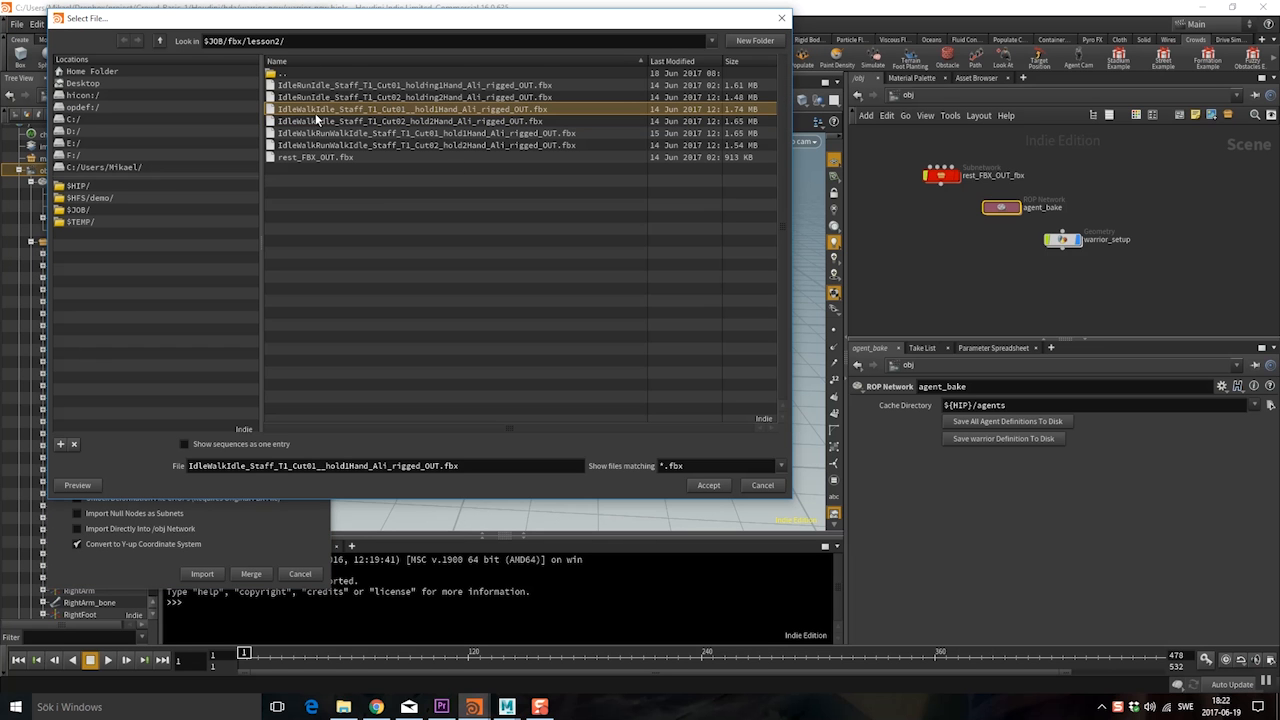
double_click(404, 109)
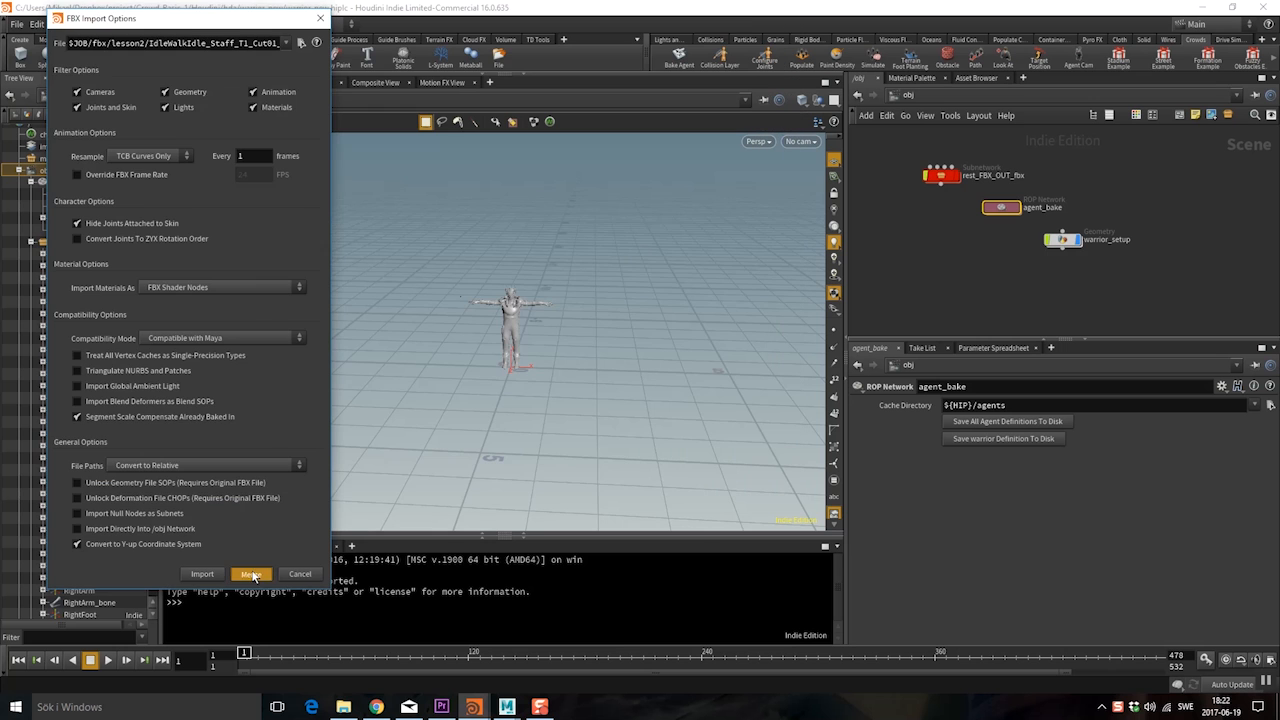
click(252, 573)
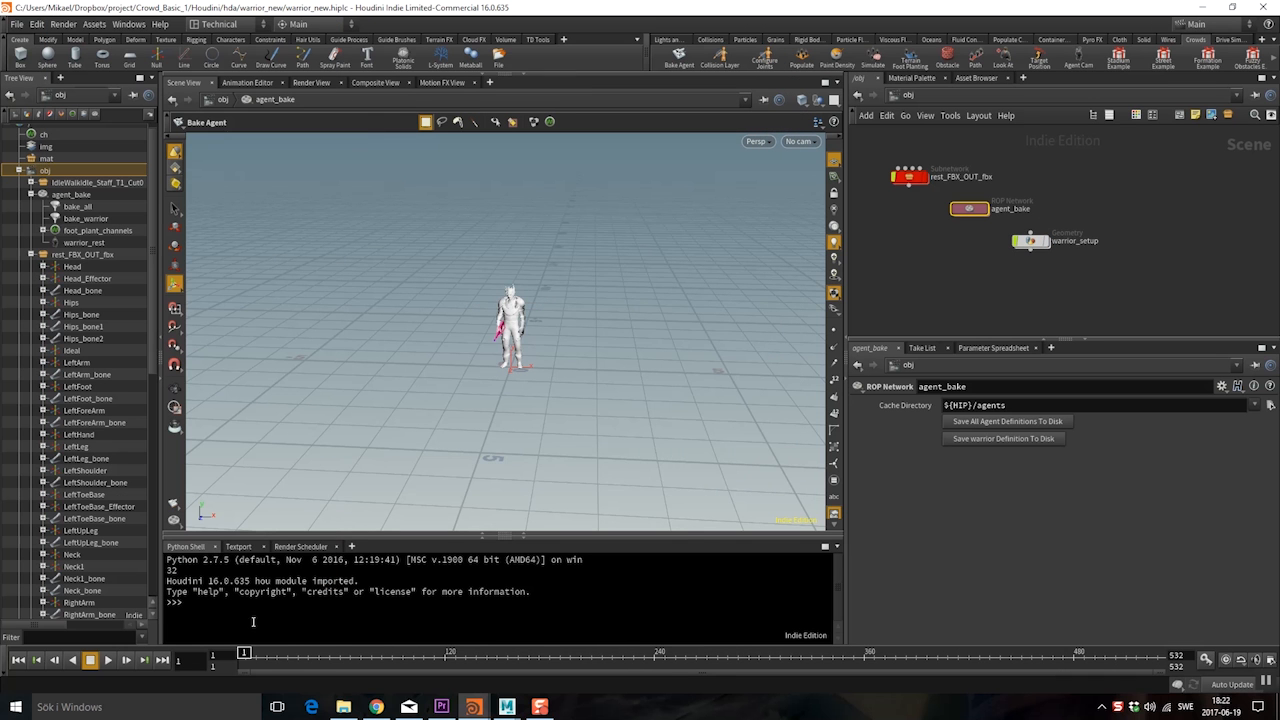
Preview the one-handed walk along the timeline and place its imported subnetwork below rest_FBX_OUT_fbx.
drag(288, 660, 700, 674)
drag(1160, 326, 985, 240)
scroll(1000, 255, up, 2)
scroll(1012, 220, up, 3)
Merge the FBX file IdleWalkIdle_Staff_T1_Cut02_hold2Hand_Ali_rigged_OUT.fbx into the scene.
click(17, 23)
mouse_move(30, 216)
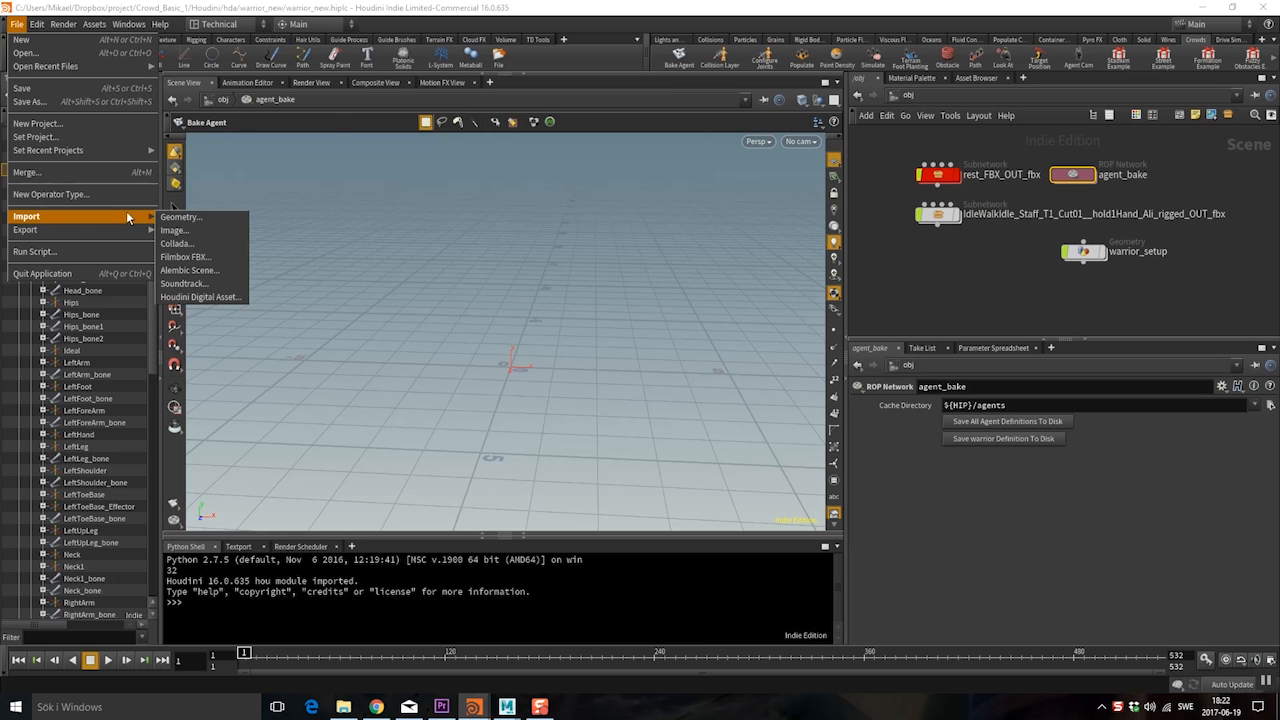
click(190, 250)
click(300, 43)
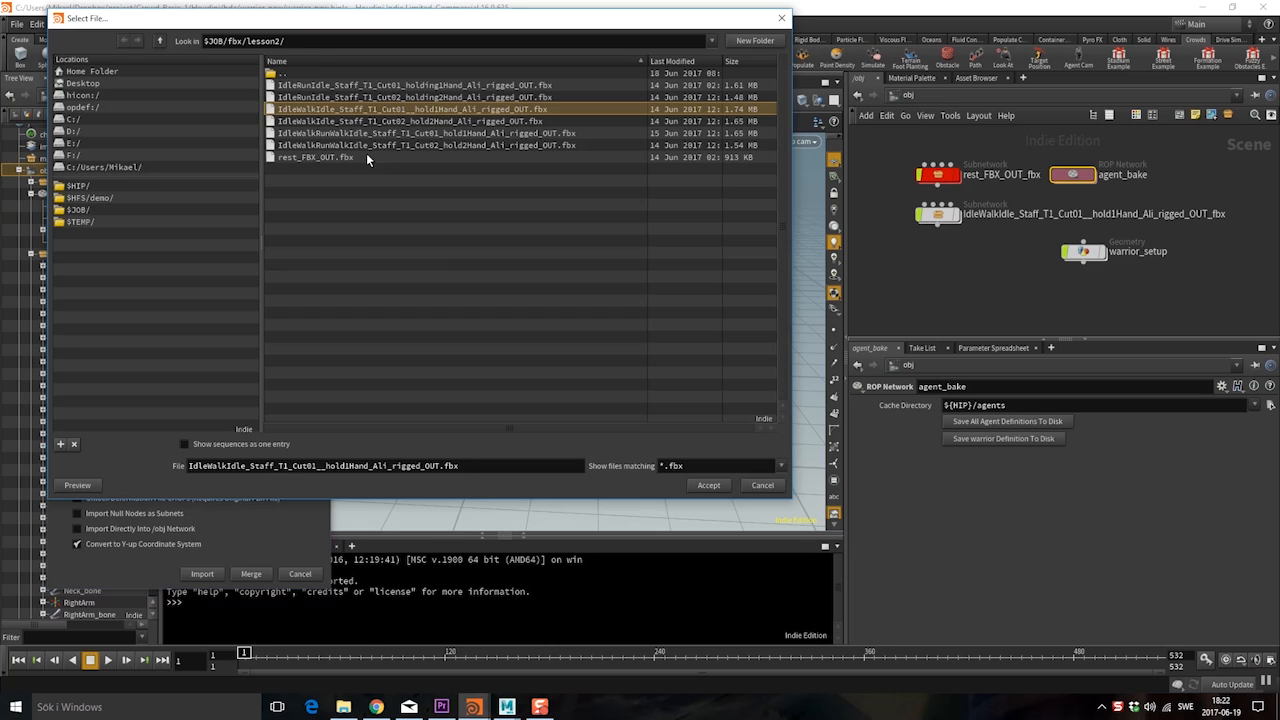
click(329, 121)
click(709, 485)
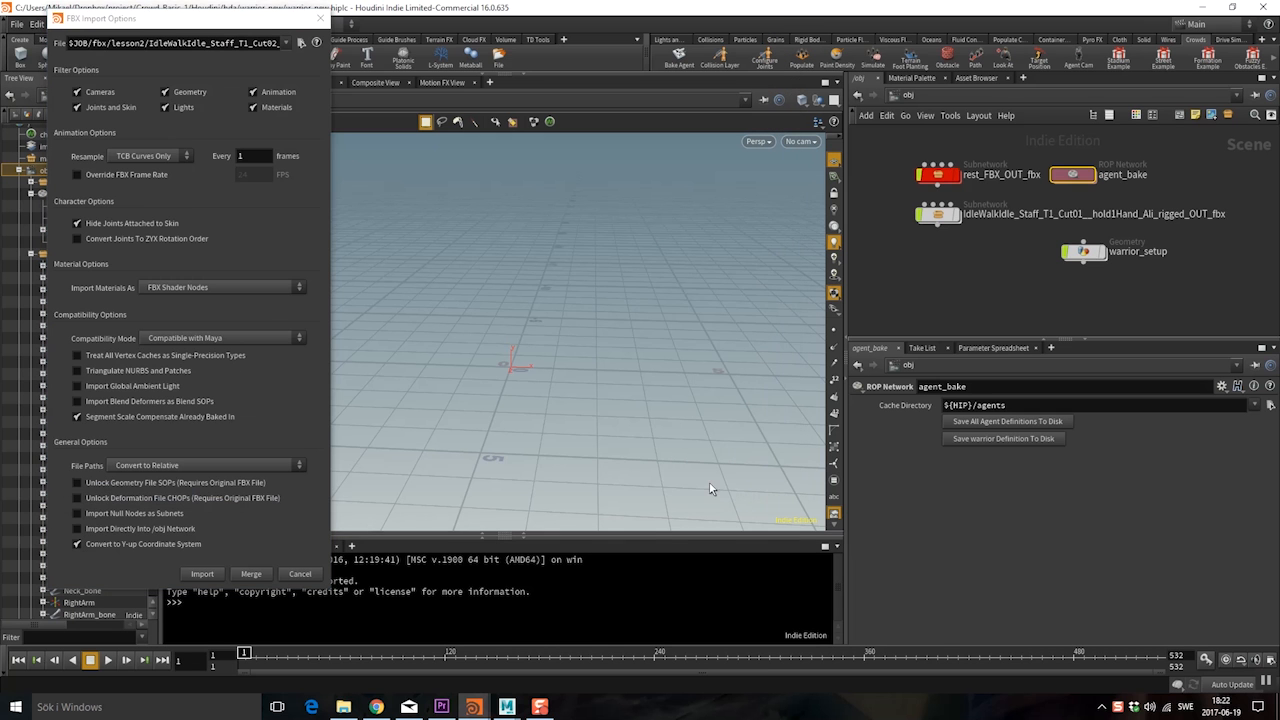
click(251, 574)
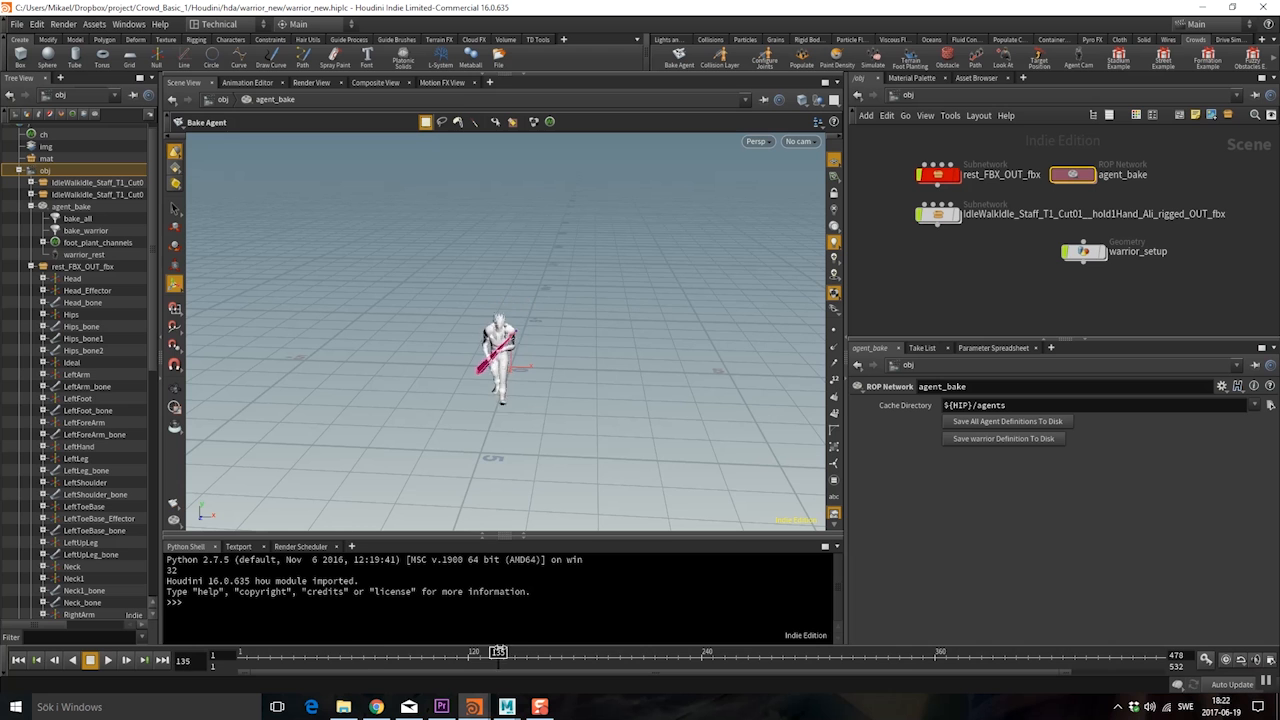
Preview the two-handed walk along the timeline and place its subnetwork below the one-handed walk subnetwork.
drag(655, 652, 257, 706)
scroll(946, 250, up, 2)
middle_drag(975, 241, 987, 266)
scroll(940, 250, down, 2)
scroll(1179, 290, down, 4)
middle_drag(1179, 290, 1094, 249)
drag(1216, 333, 997, 240)
scroll(997, 234, up, 4)
Examine the joint hierarchy and staff nodes inside the IdleWalkIdle Cut01 hold1Hand subnetwork.
double_click(990, 211)
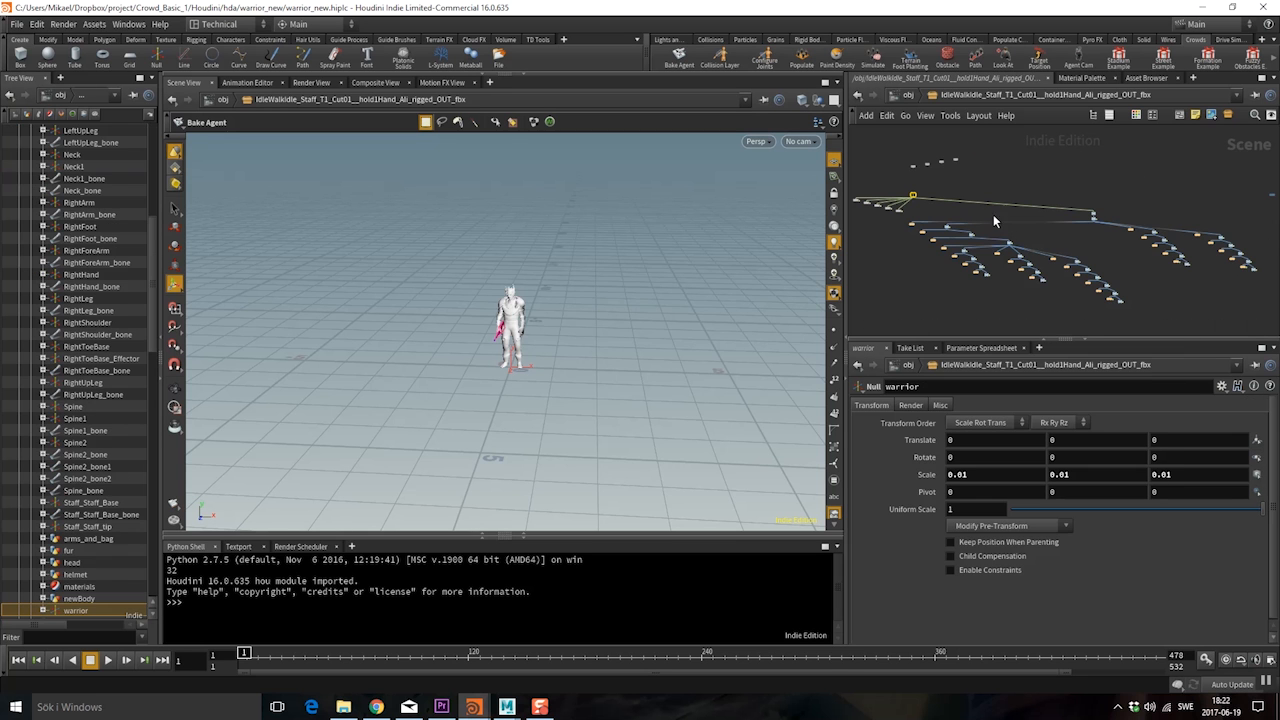
scroll(1147, 294, up, 3)
middle_drag(1160, 294, 940, 317)
scroll(1043, 297, up, 5)
middle_drag(862, 222, 1246, 194)
scroll(962, 220, up, 3)
scroll(1246, 194, down, 4)
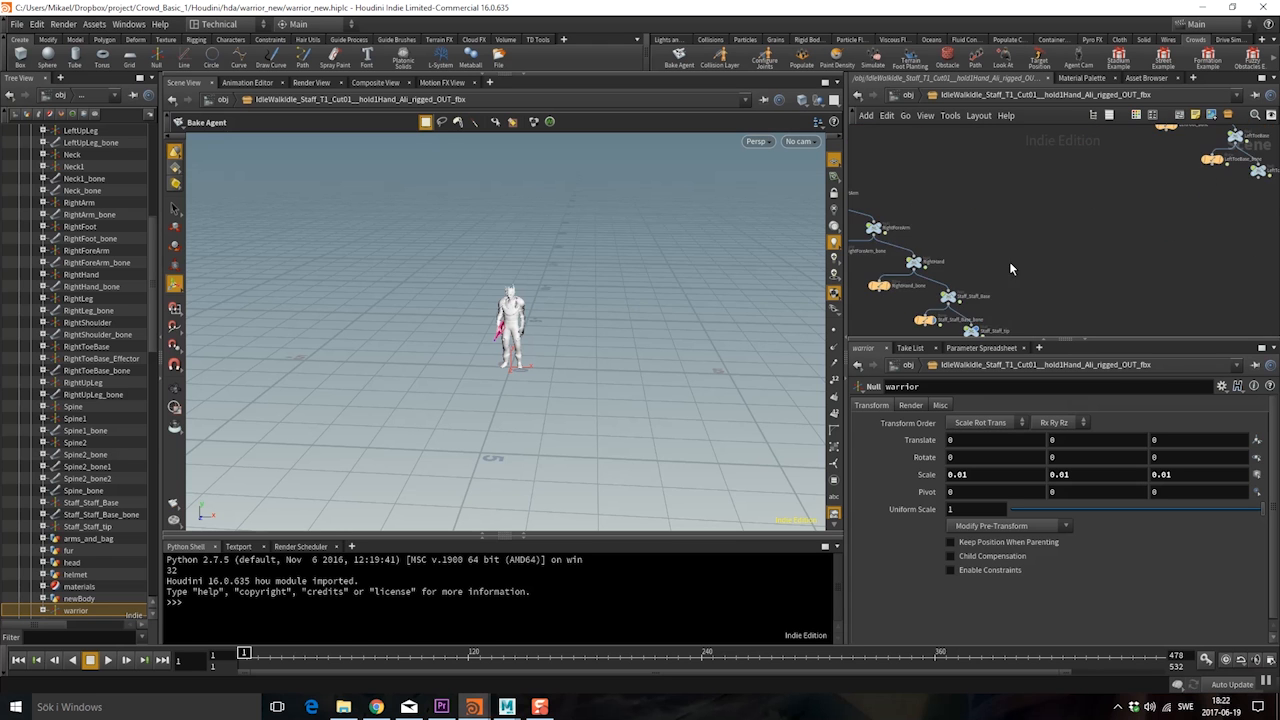
middle_drag(1011, 262, 997, 213)
Examine the foot, hand and staff joints inside the IdleWalkIdle Cut02 hold2Hand subnetwork.
click(908, 95)
double_click(994, 250)
scroll(942, 278, up, 3)
scroll(1116, 267, up, 4)
scroll(1035, 259, up, 2)
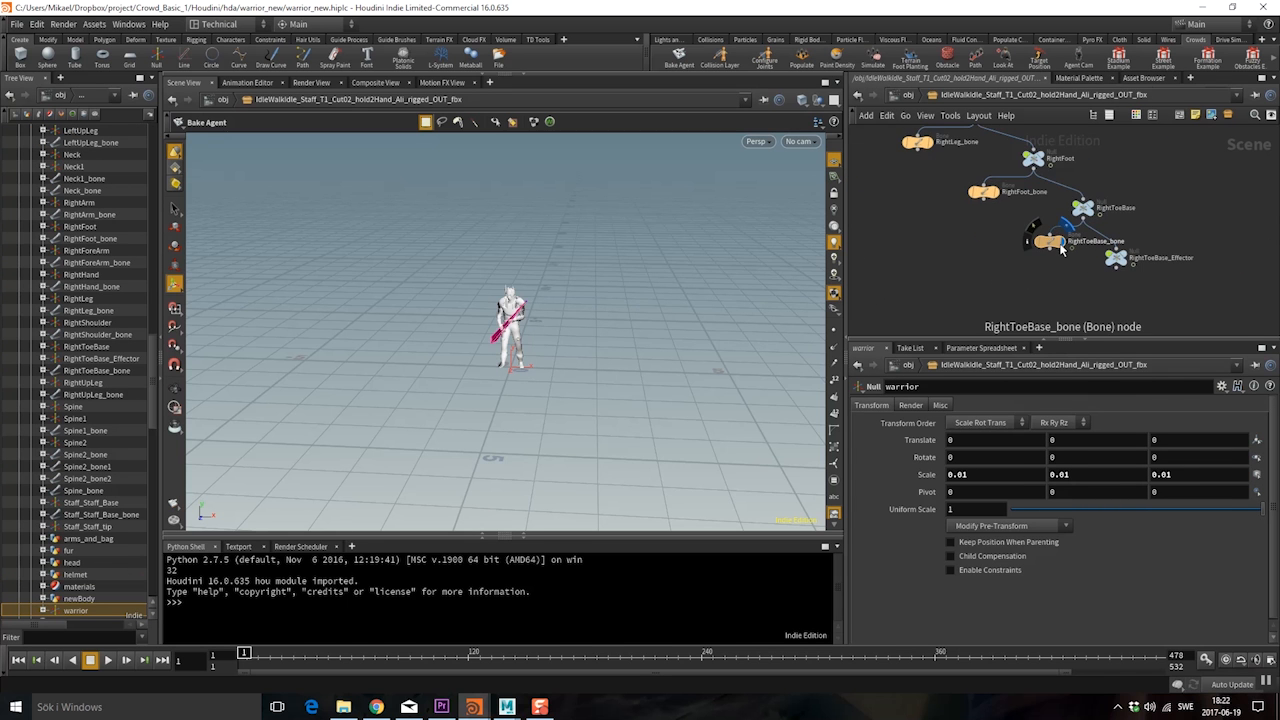
scroll(965, 268, up, 3)
middle_drag(993, 272, 1125, 293)
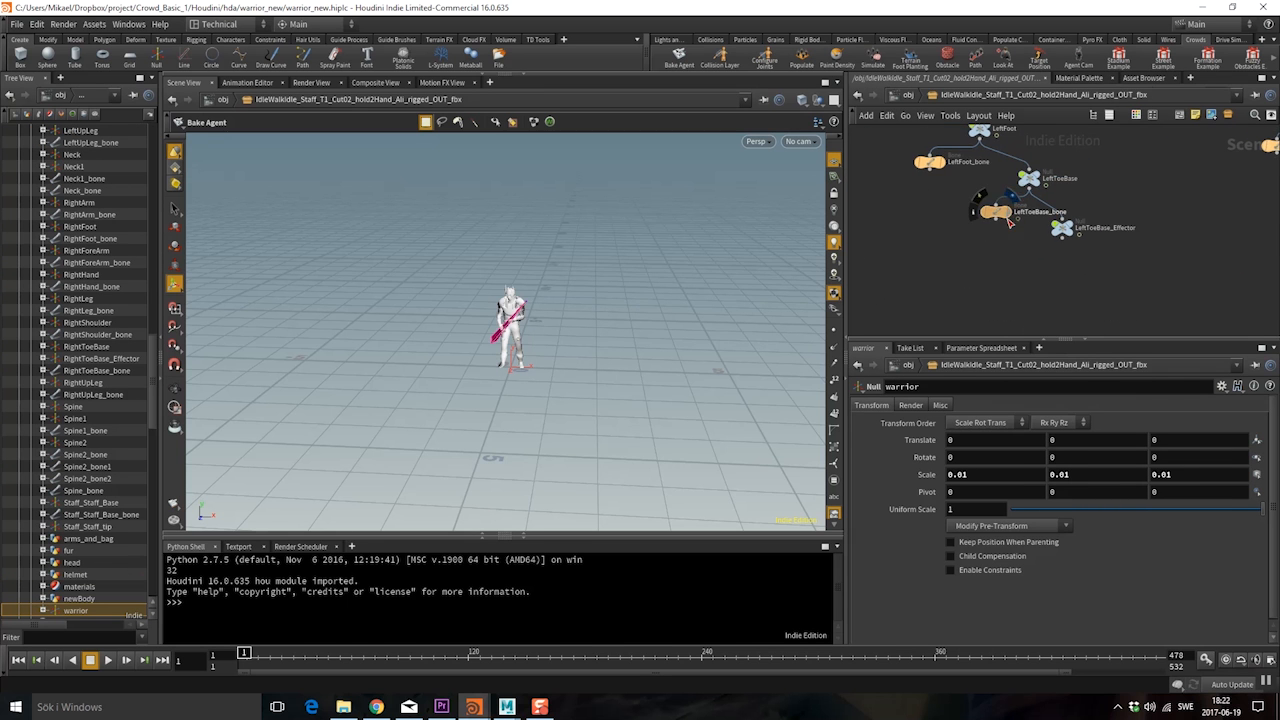
middle_drag(935, 245, 1230, 252)
middle_drag(905, 262, 1190, 272)
click(1017, 266)
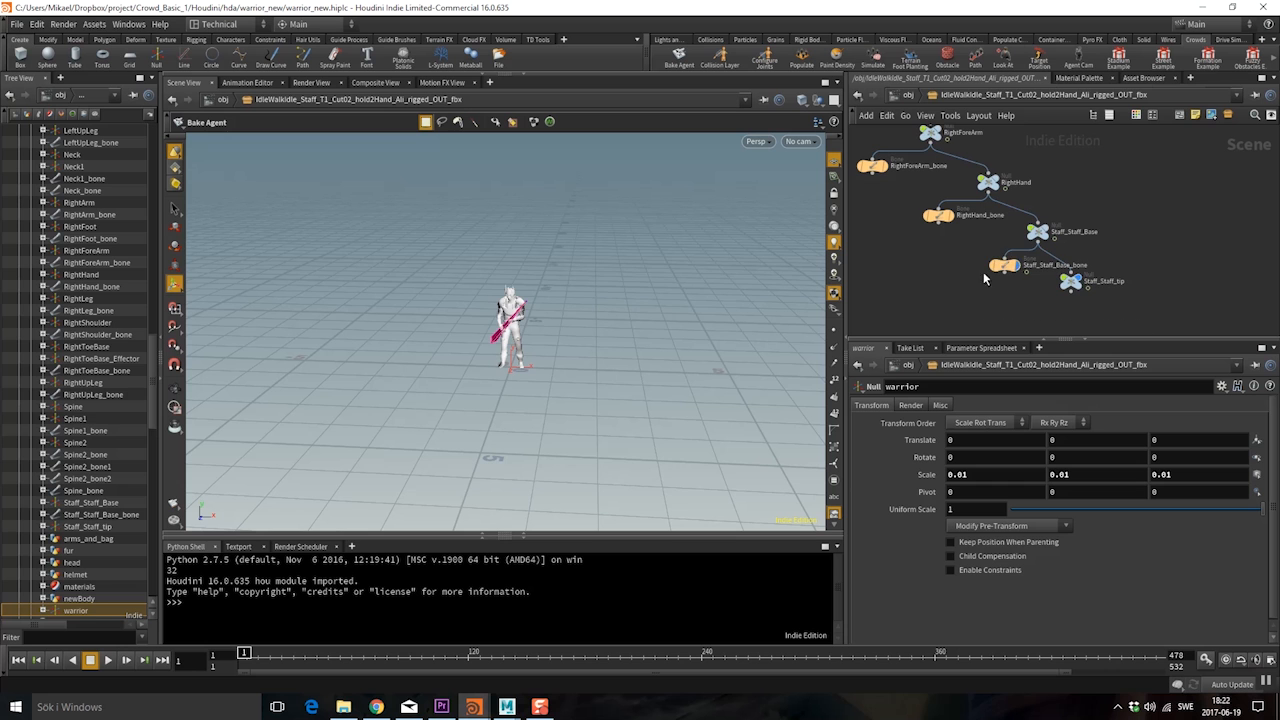
Run Bake Agent on the Cut01 hold1Hand subnetwork with agent name warrior and clip name walk_1H.
click(892, 95)
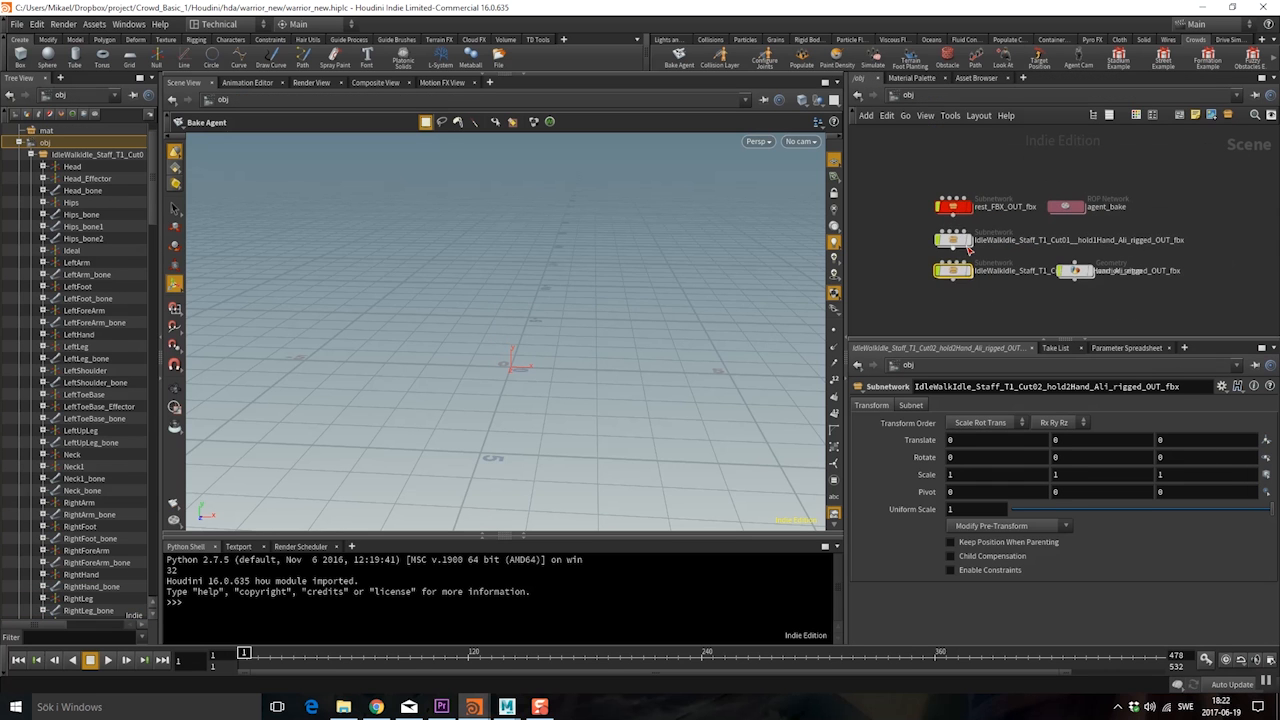
click(678, 58)
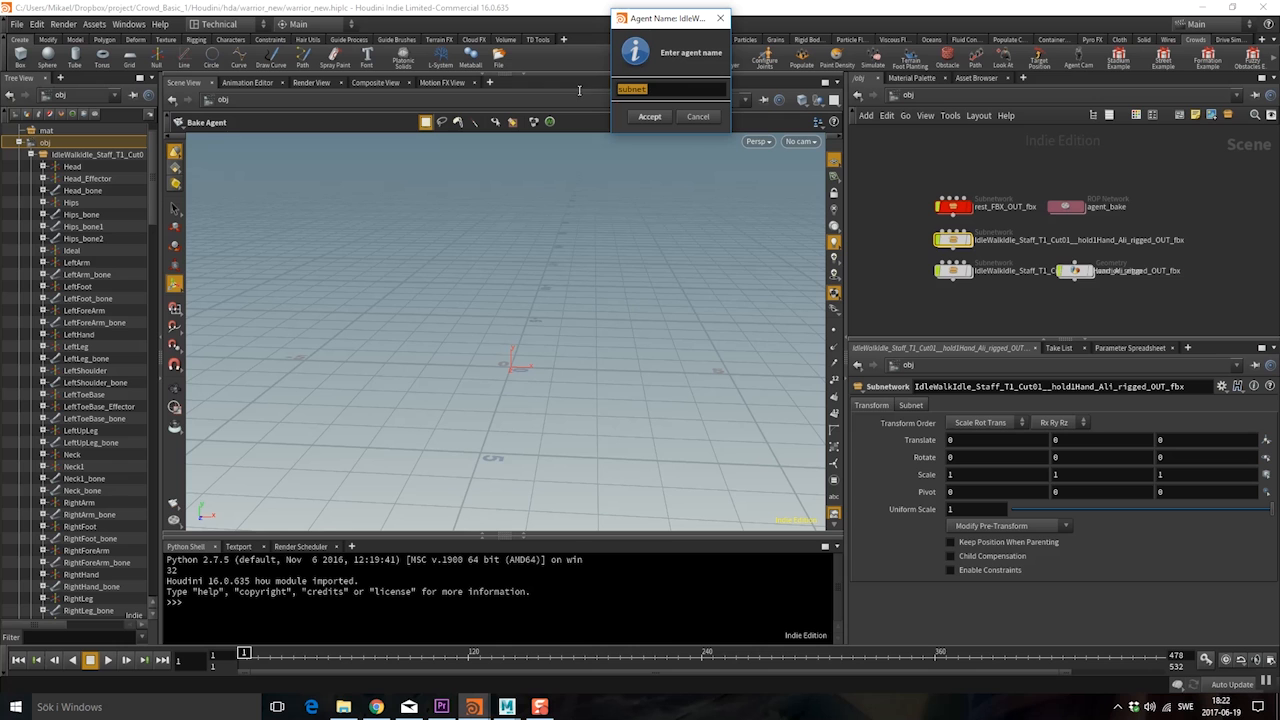
text(warrios)
click(650, 115)
text(walk_)
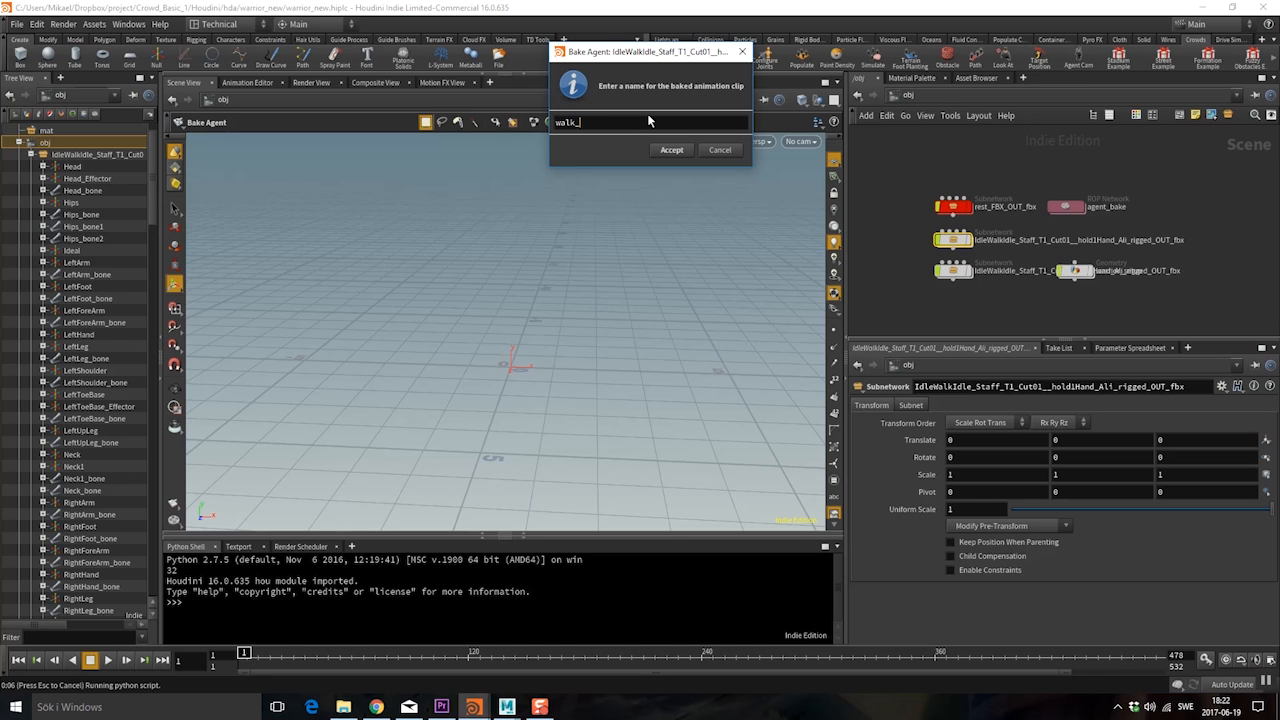
text(1H)
click(671, 150)
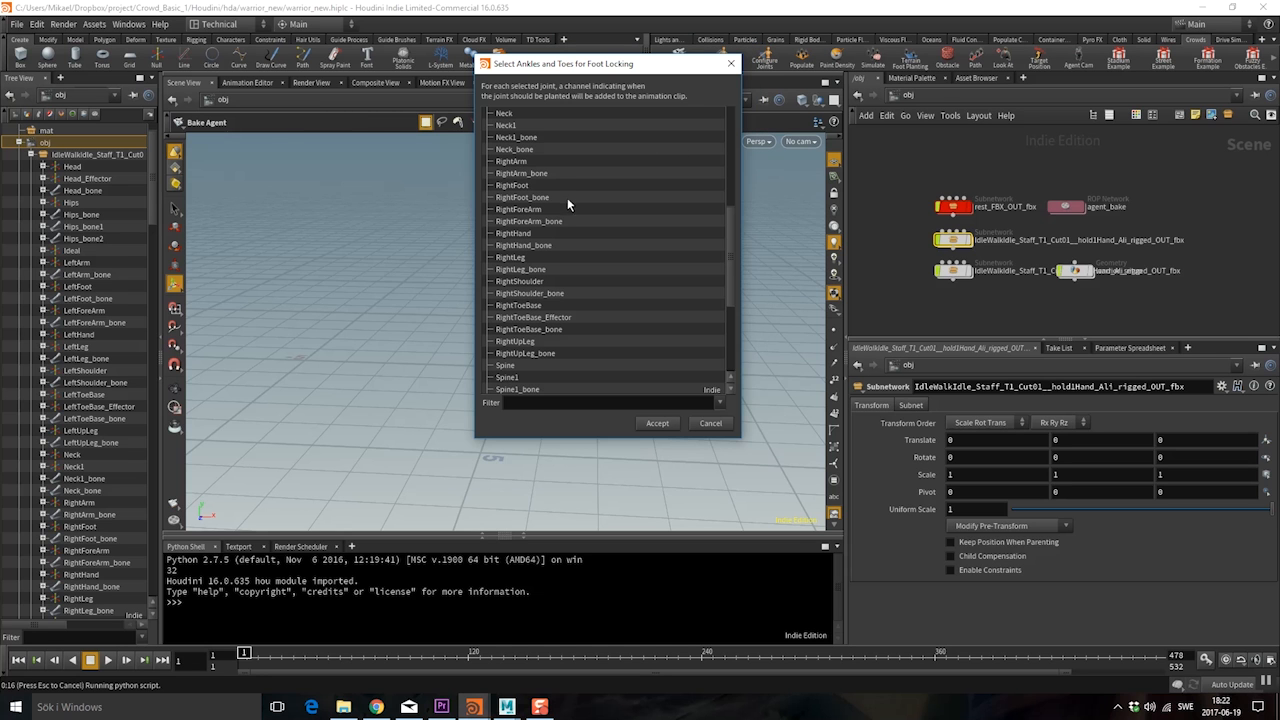
Choose RightFoot, RightToeBase, LeftFoot and LeftToeBase as the ankle and toe joints for foot locking.
click(537, 186)
ctrl+click(529, 303)
scroll(554, 248, up, 7)
ctrl+click(530, 198)
ctrl+click(530, 305)
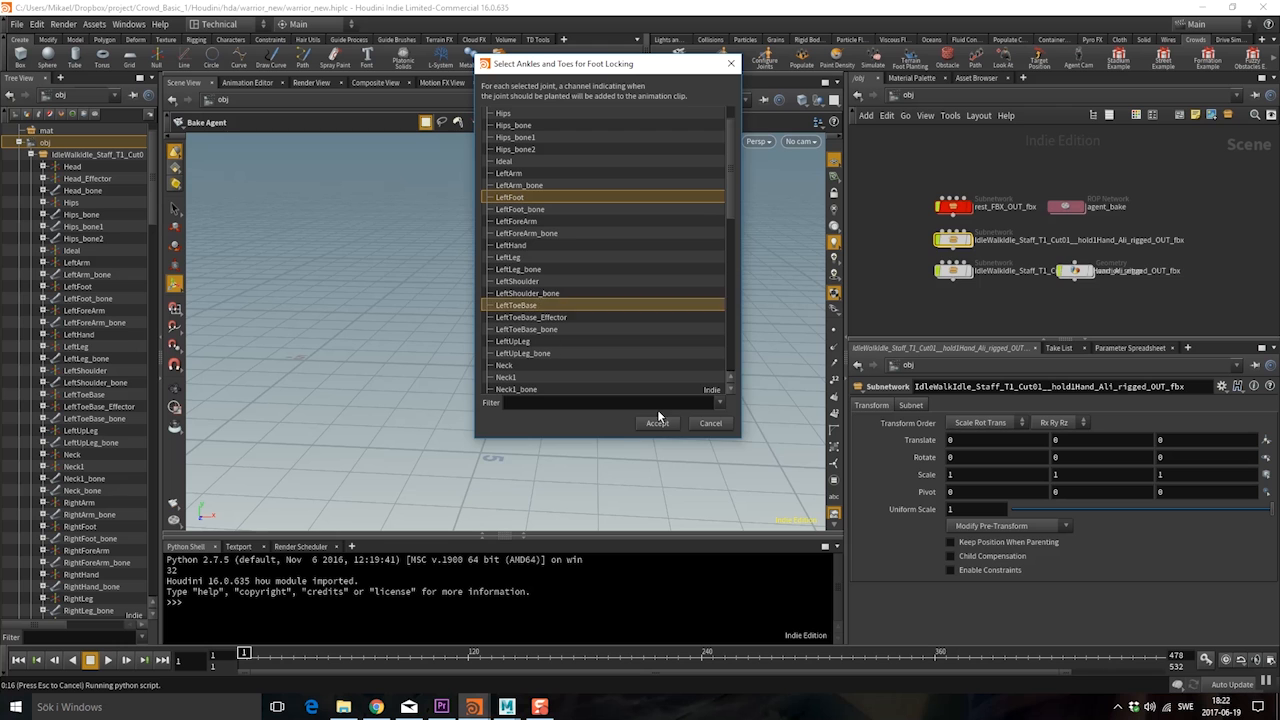
click(657, 423)
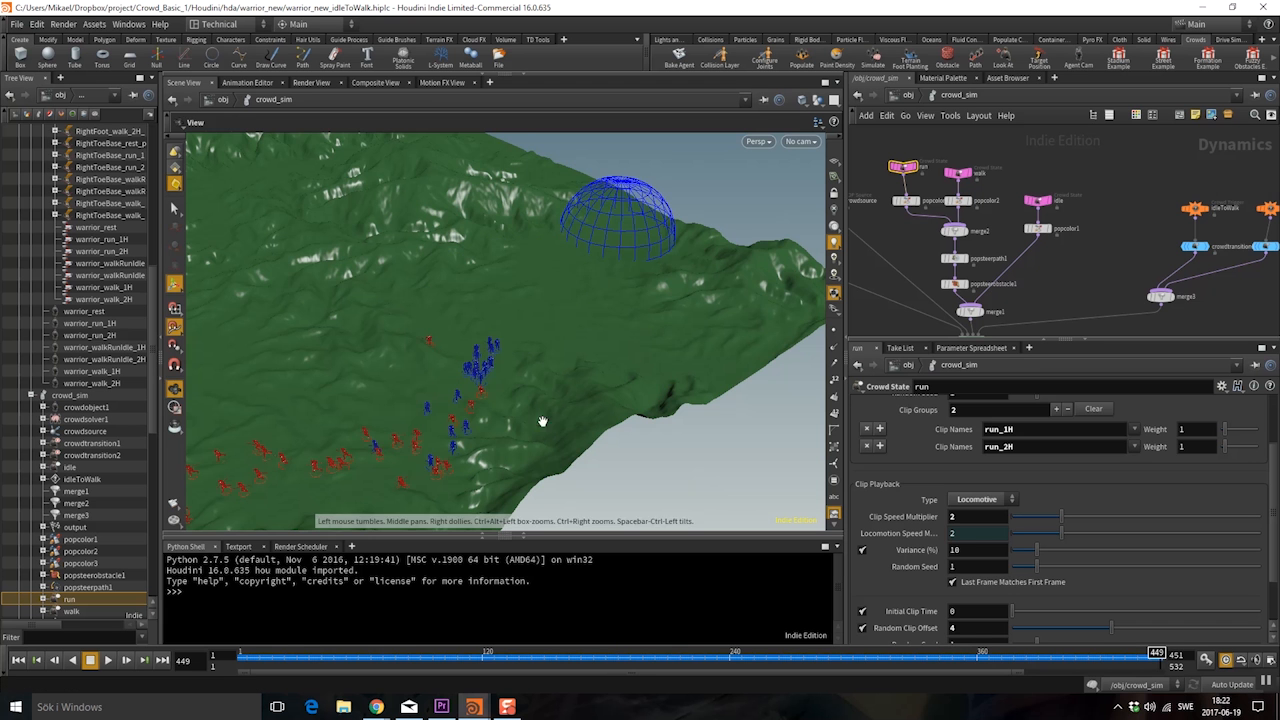
Examine the red and blue warrior agents crossing the terrain up close, then scrub the crowd simulation back to frame 207.
drag(467, 403, 385, 412)
right_drag(385, 412, 496, 386)
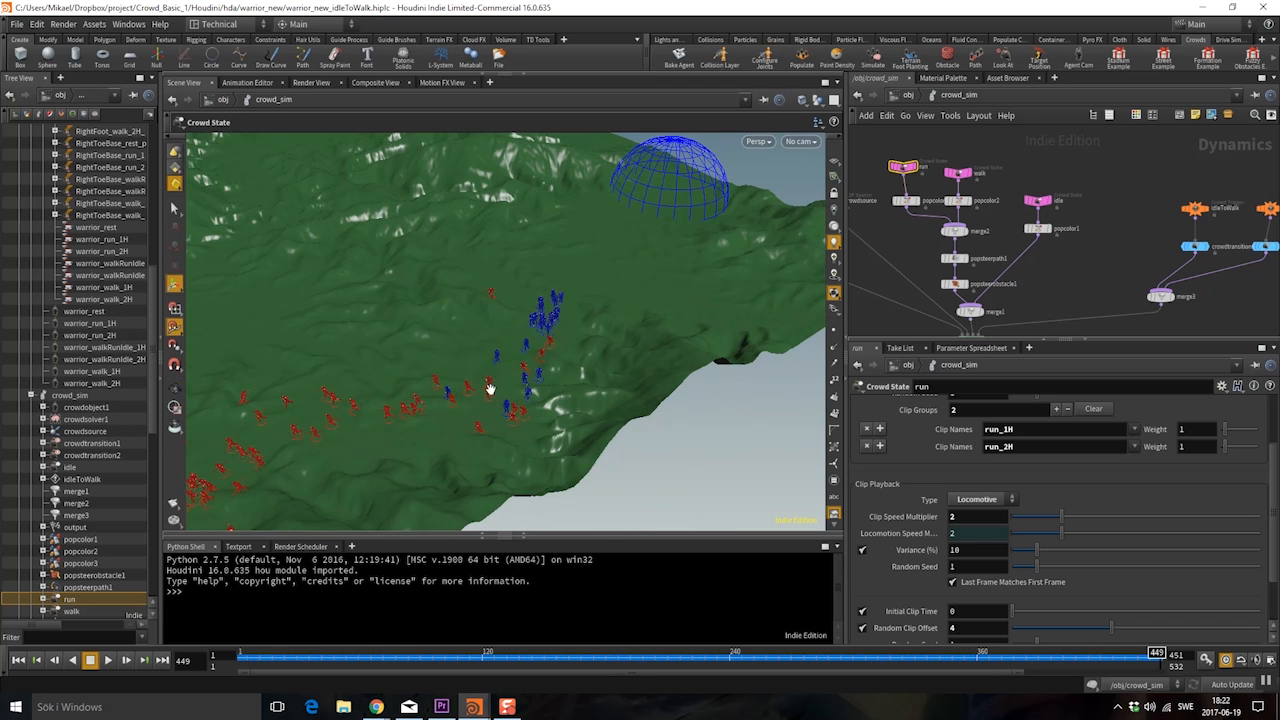
drag(494, 394, 471, 396)
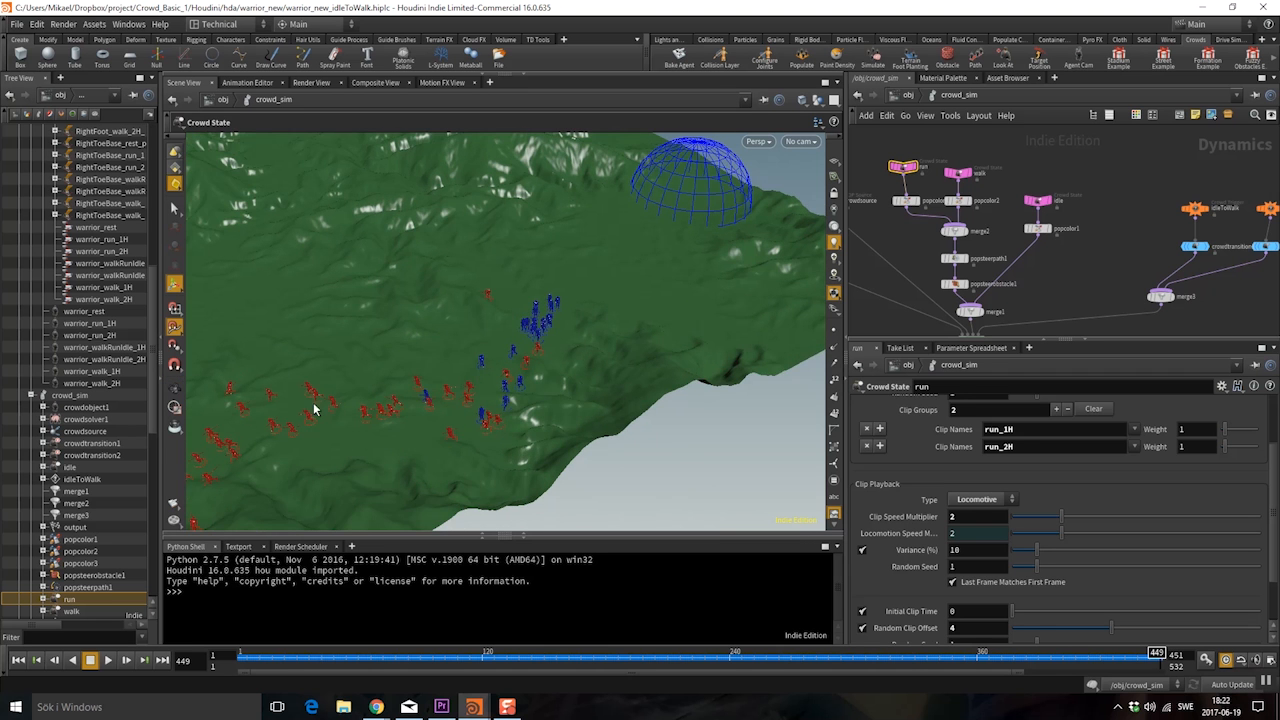
right_drag(449, 394, 585, 374)
right_drag(528, 344, 409, 403)
middle_drag(409, 403, 470, 382)
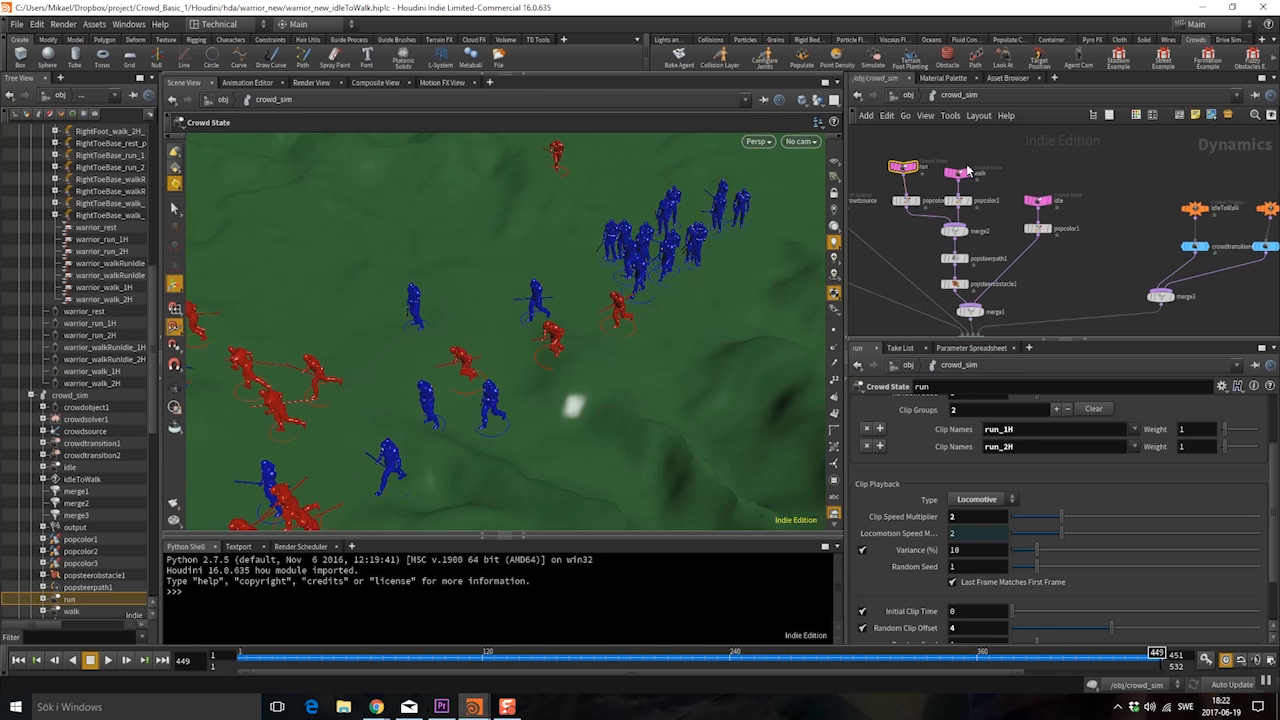
drag(478, 315, 490, 339)
right_drag(490, 339, 530, 370)
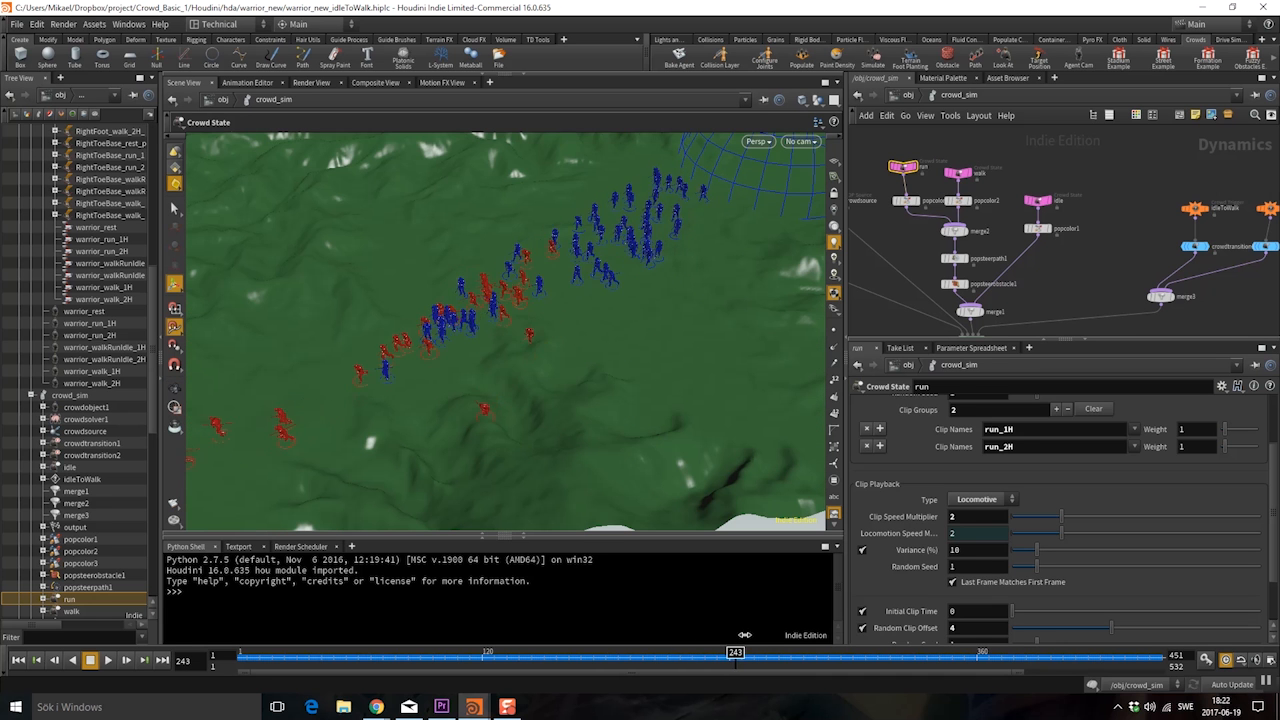
drag(745, 635, 484, 673)
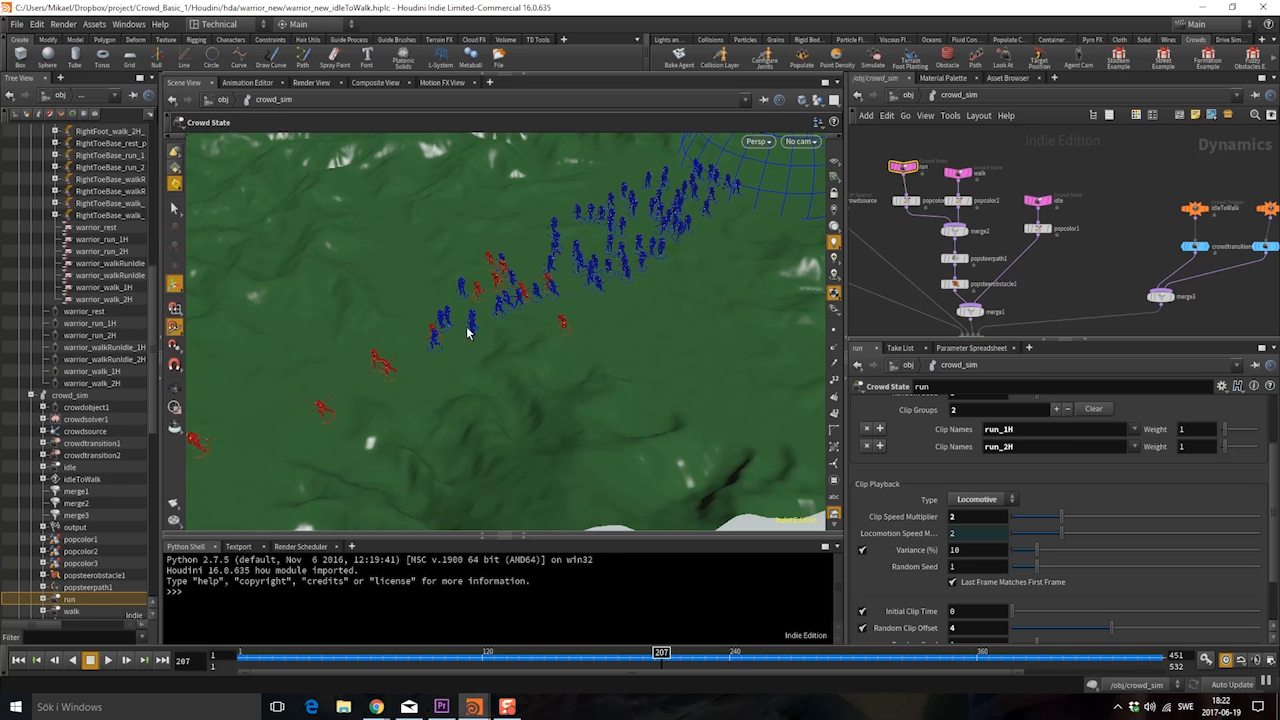
In warrior_setup's agentcliptransitiongraph2, set the end of the walkRunIdle_2H to run_2H transition region to 176.
key(u)
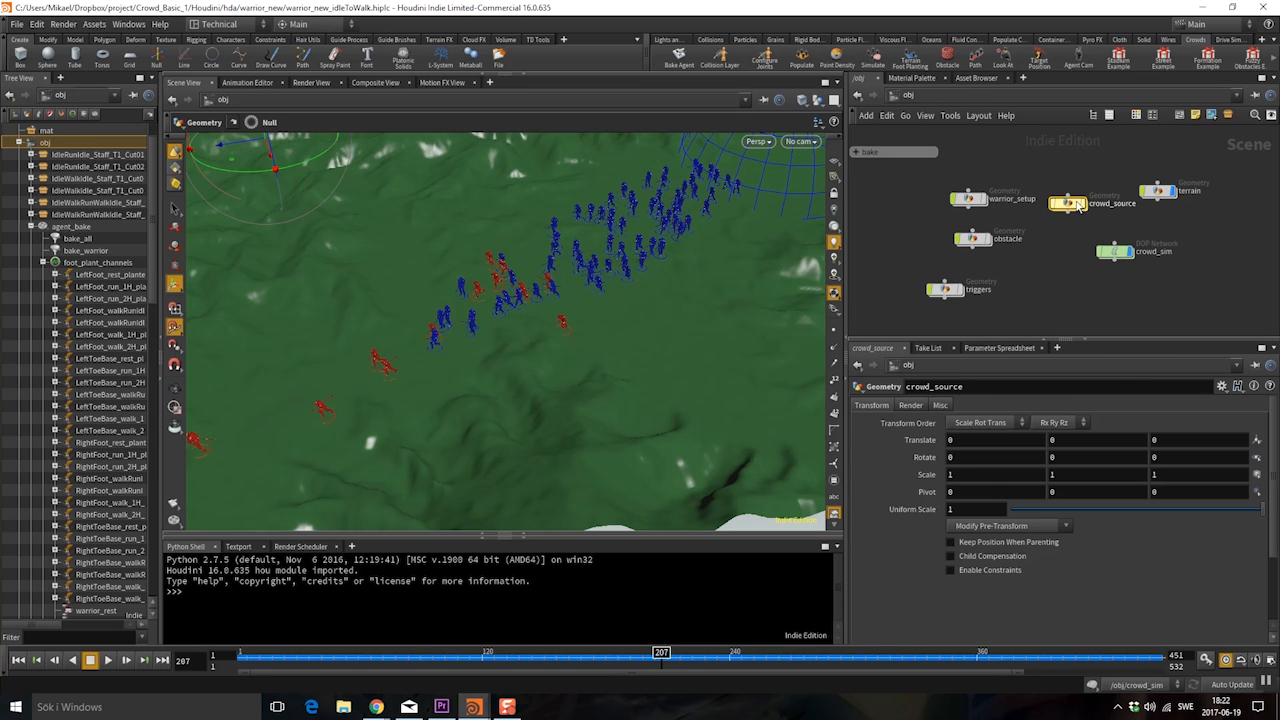
double_click(970, 199)
click(1007, 230)
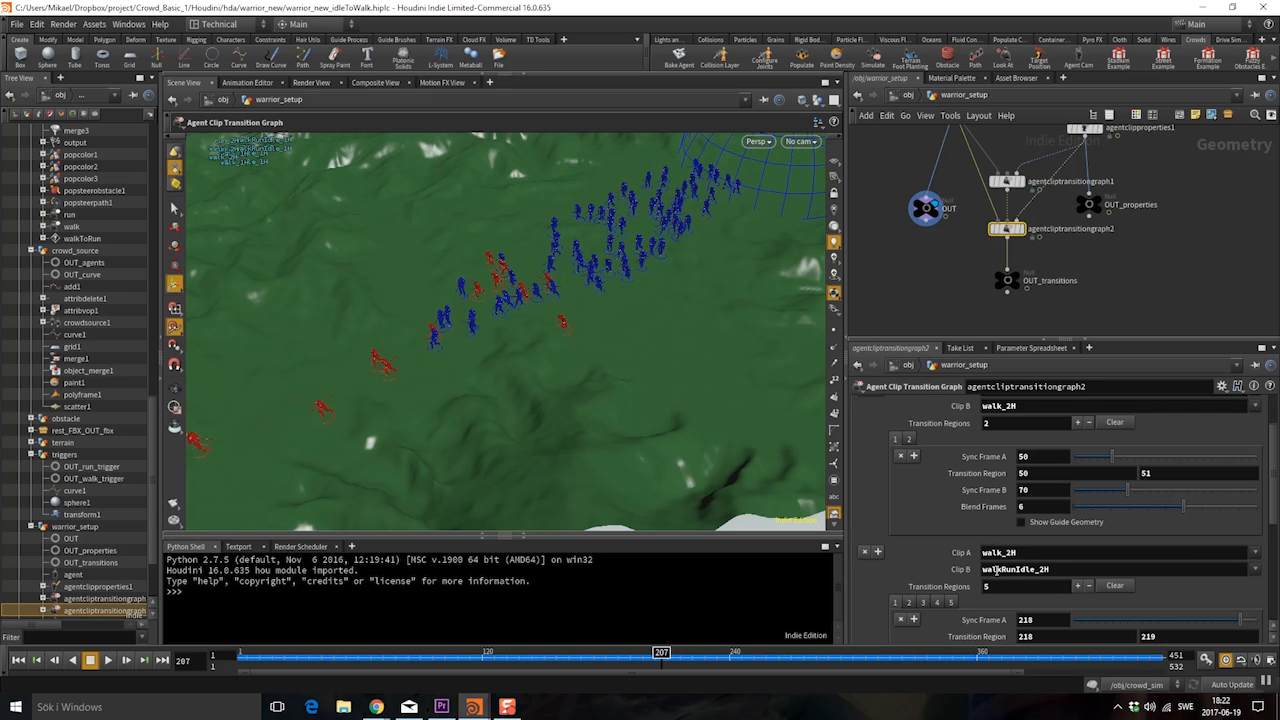
scroll(1032, 572, down, 3)
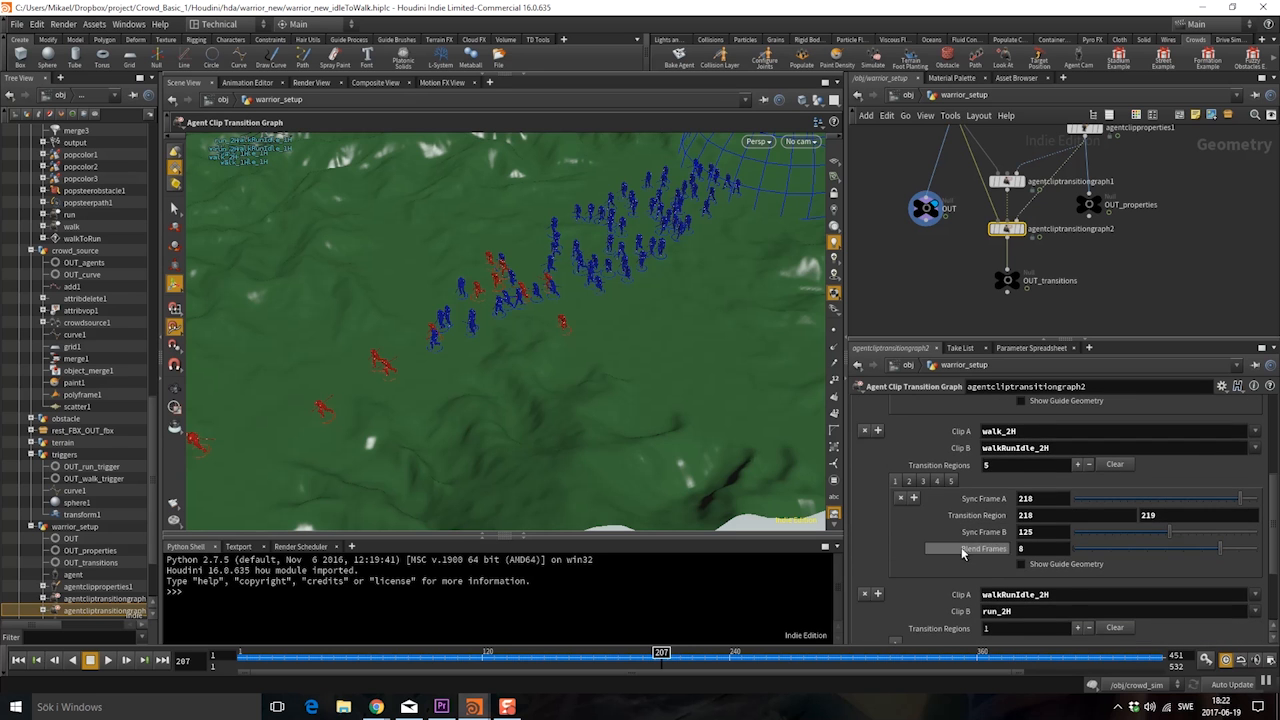
scroll(963, 553, down, 2)
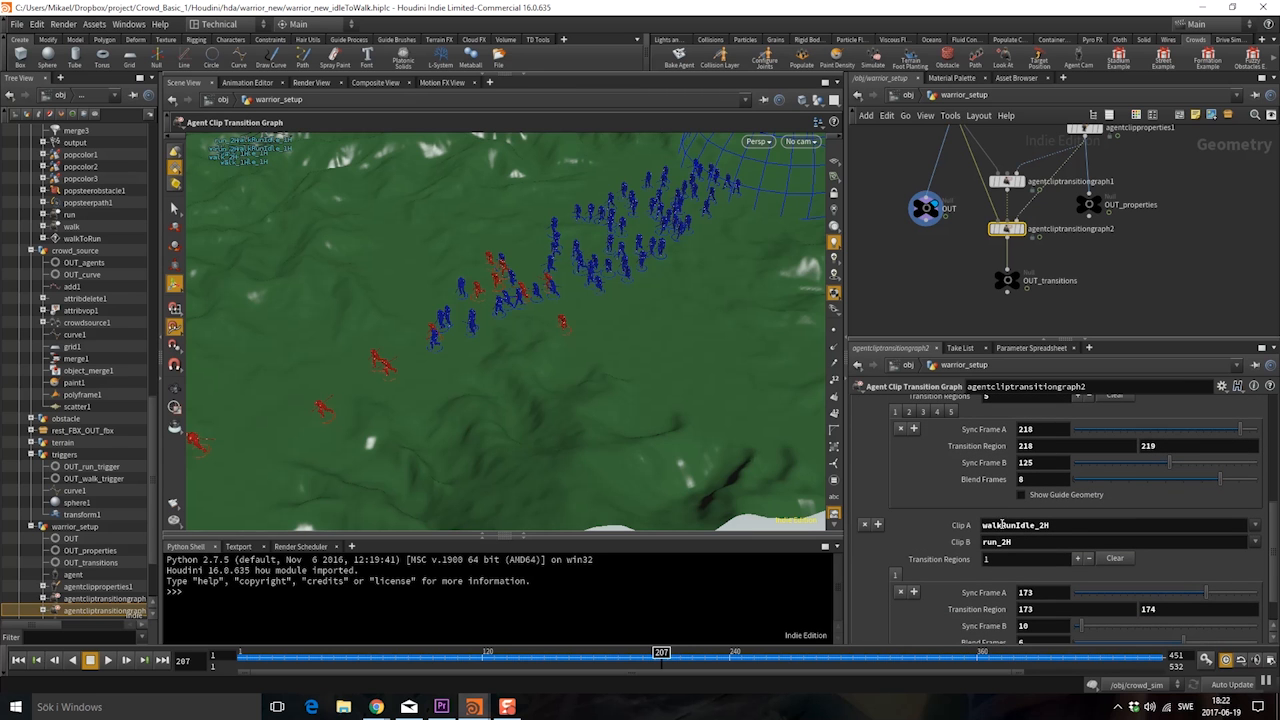
scroll(995, 518, down, 1)
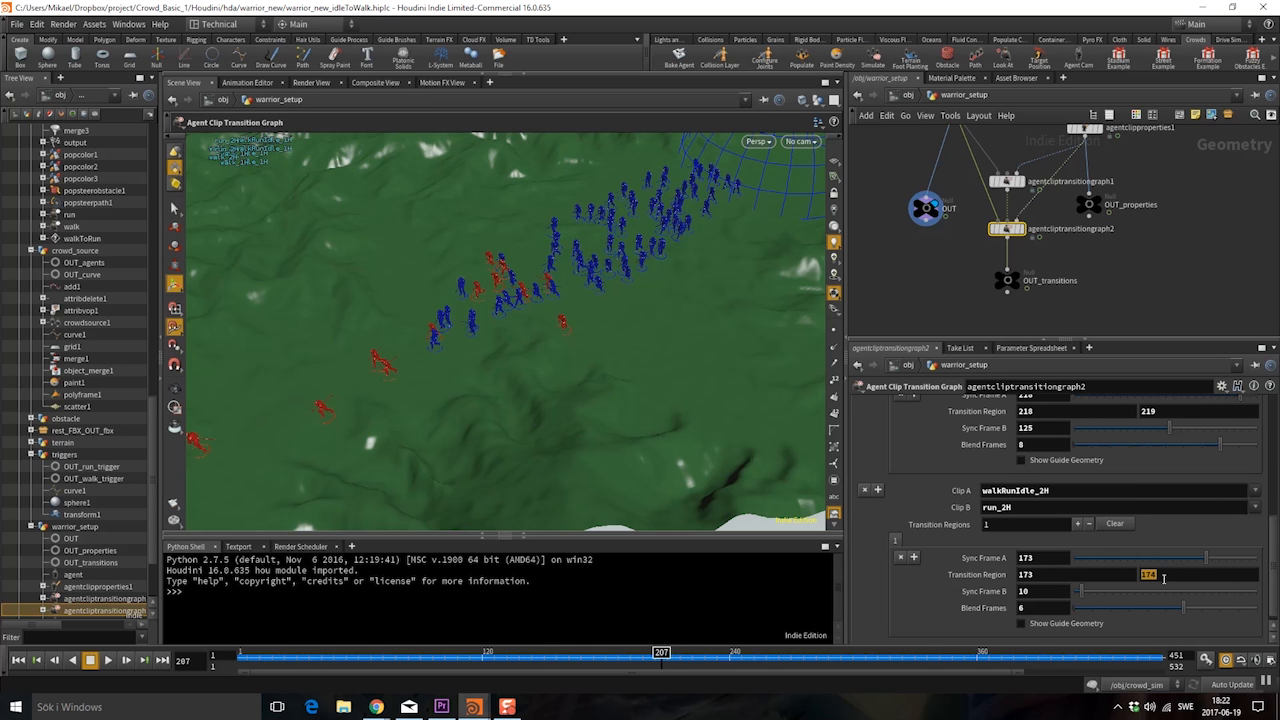
text(176)
key(Return)
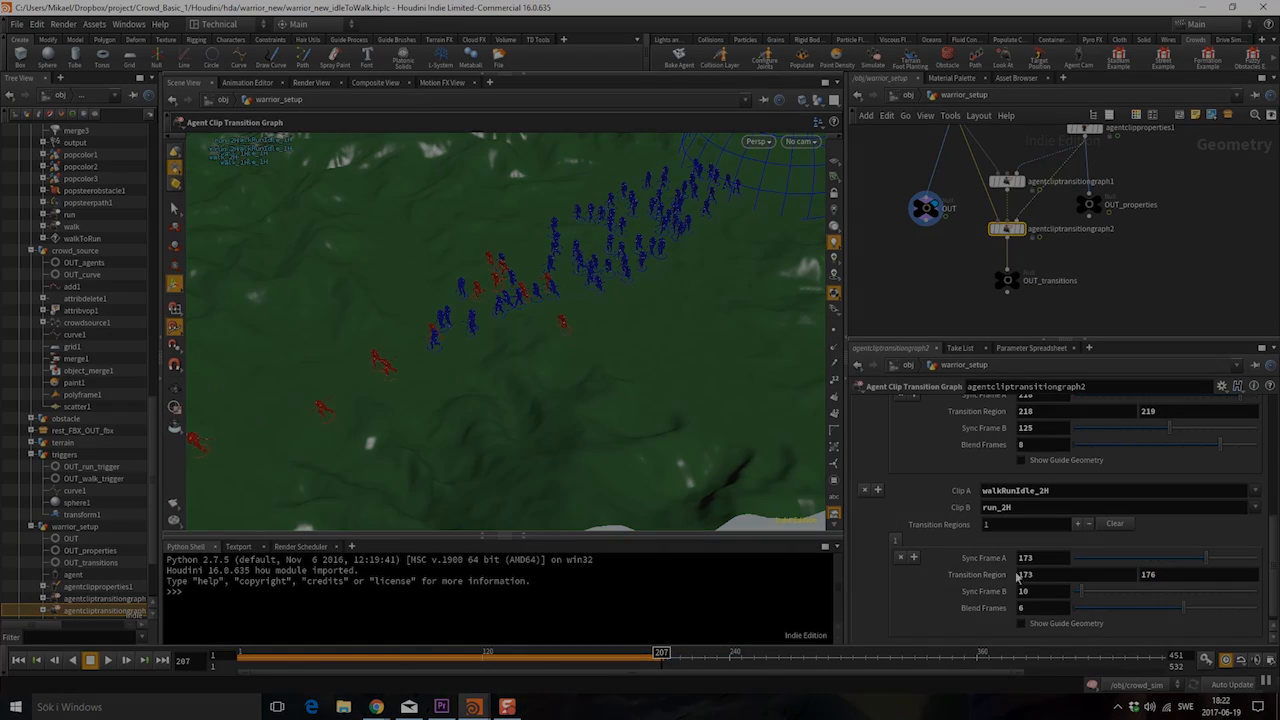